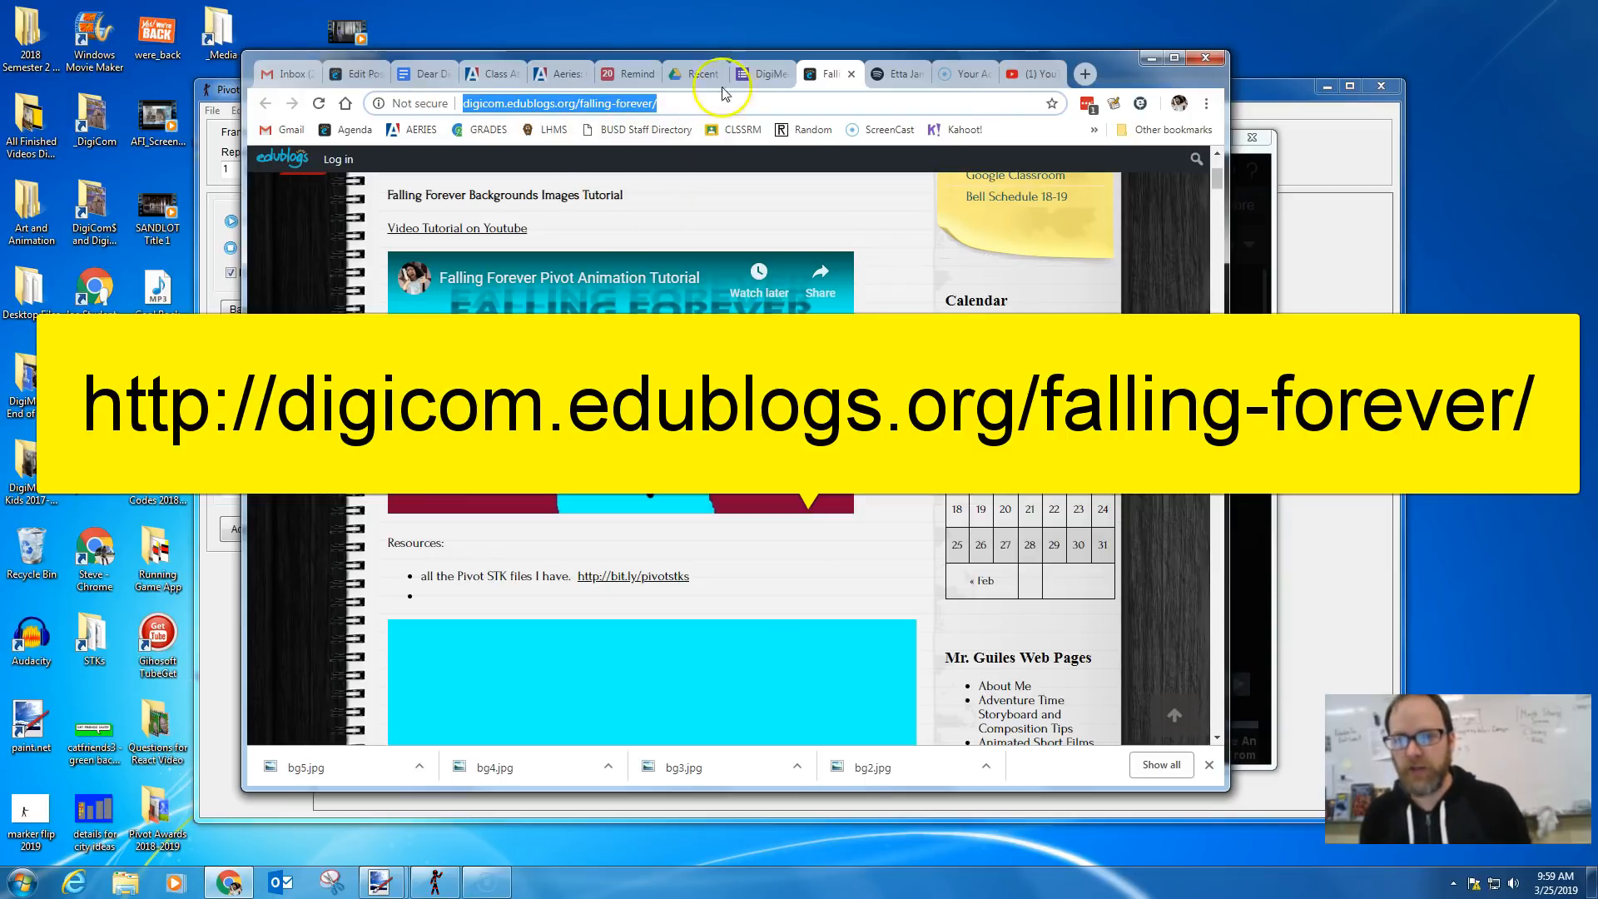
# Step: Look through the cliff and canyon background images on the Falling Forever page
pyautogui.scroll(-10, 753, 479)
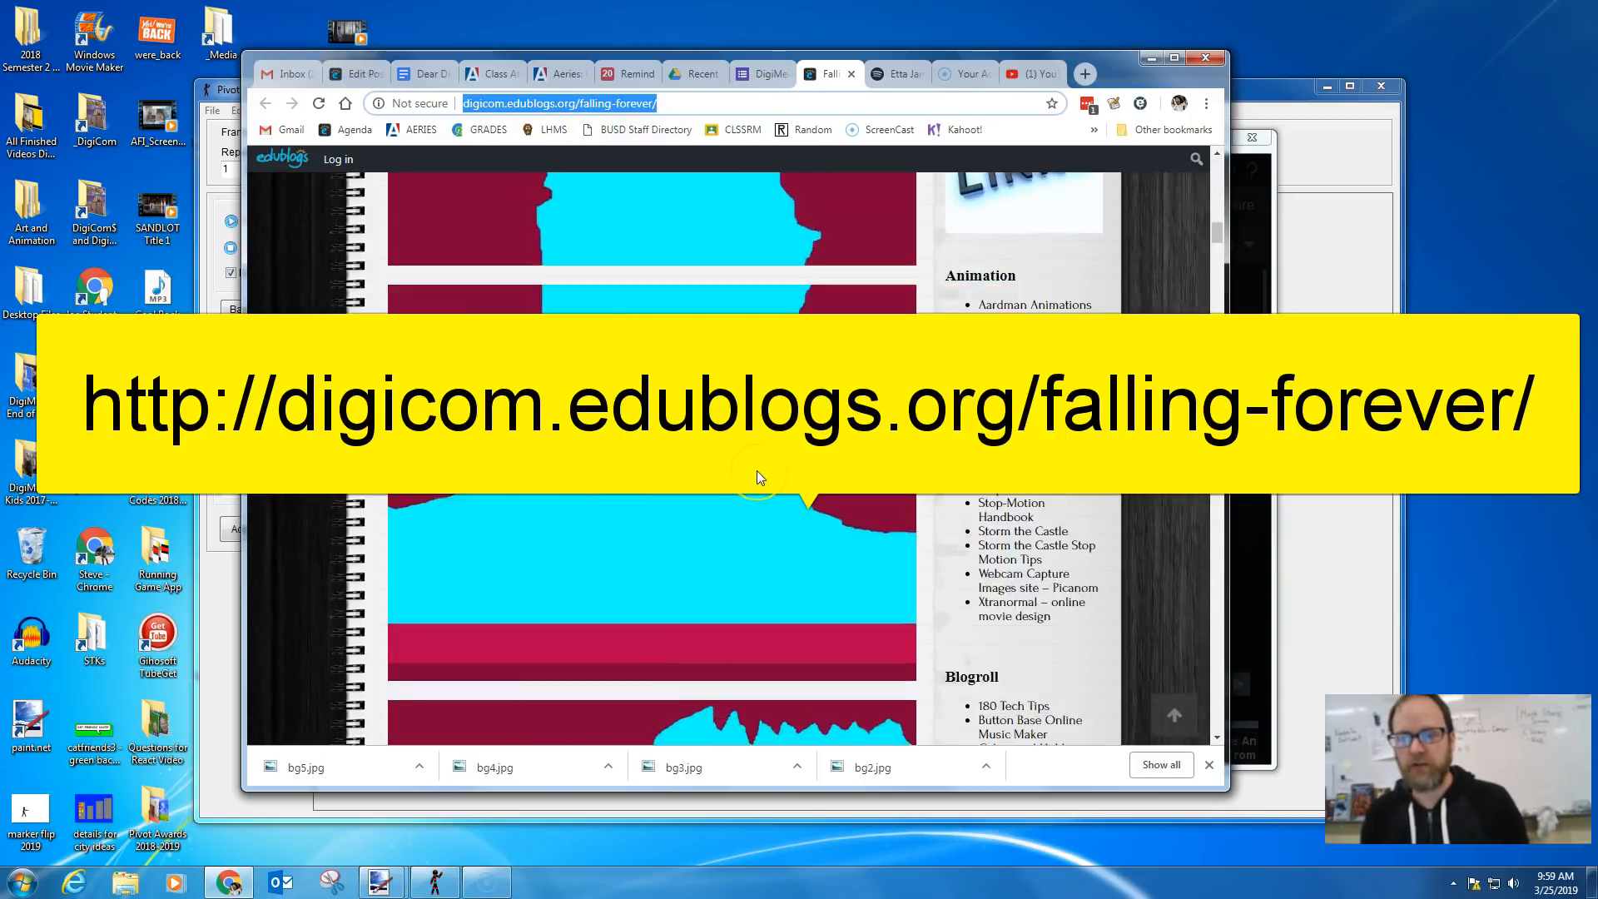
pyautogui.scroll(-3, 757, 477)
pyautogui.scroll(15, 757, 476)
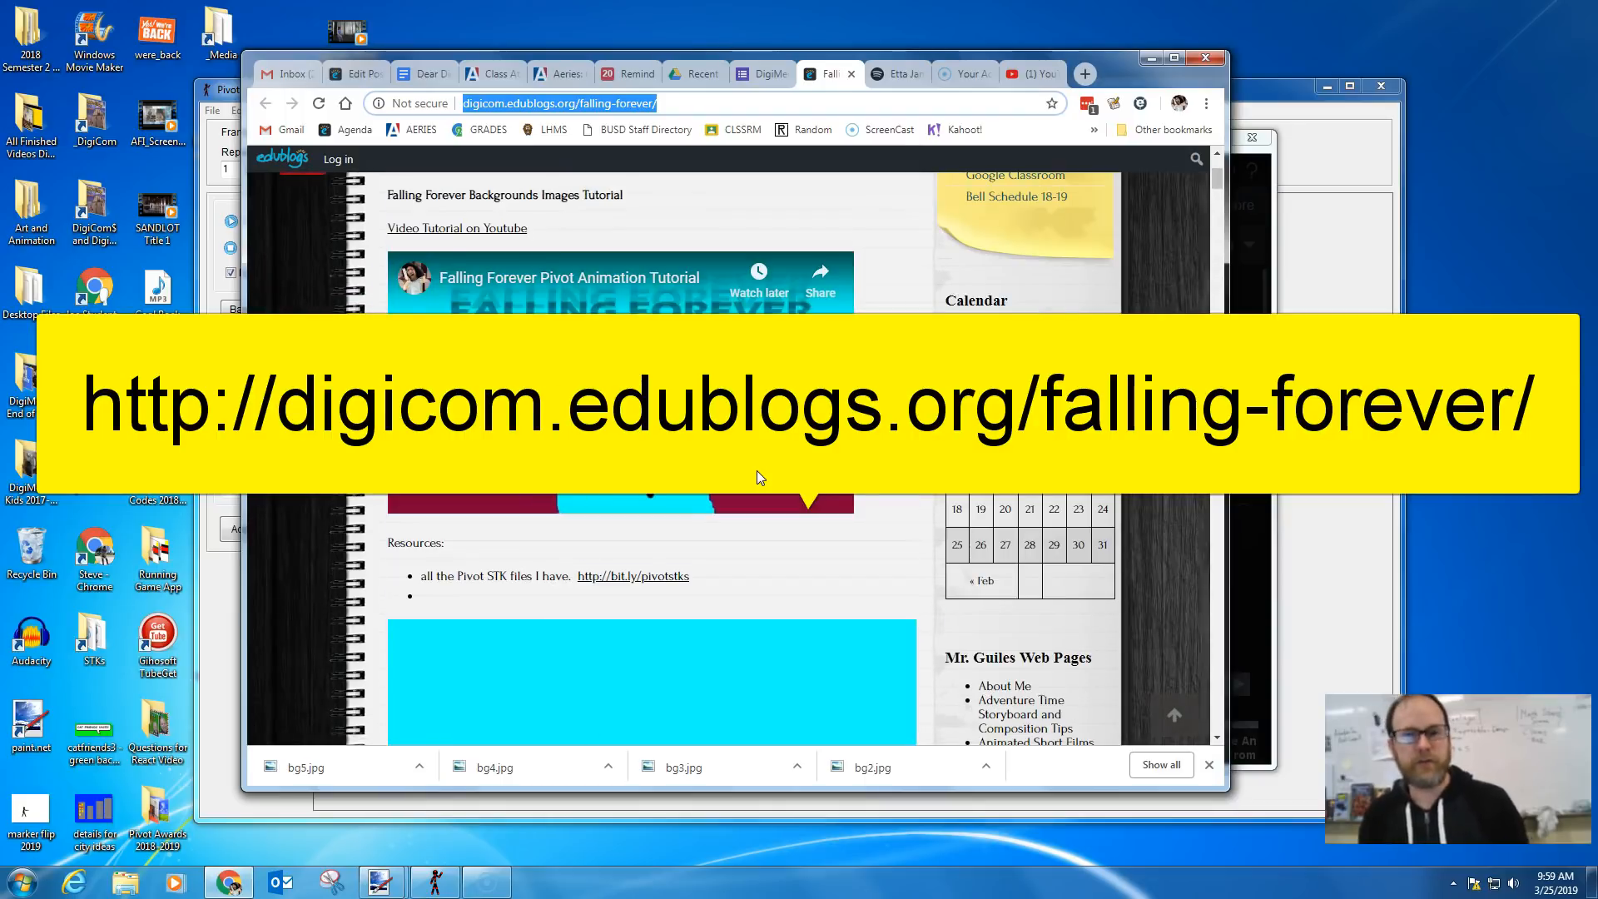
pyautogui.scroll(-2, 548, 396)
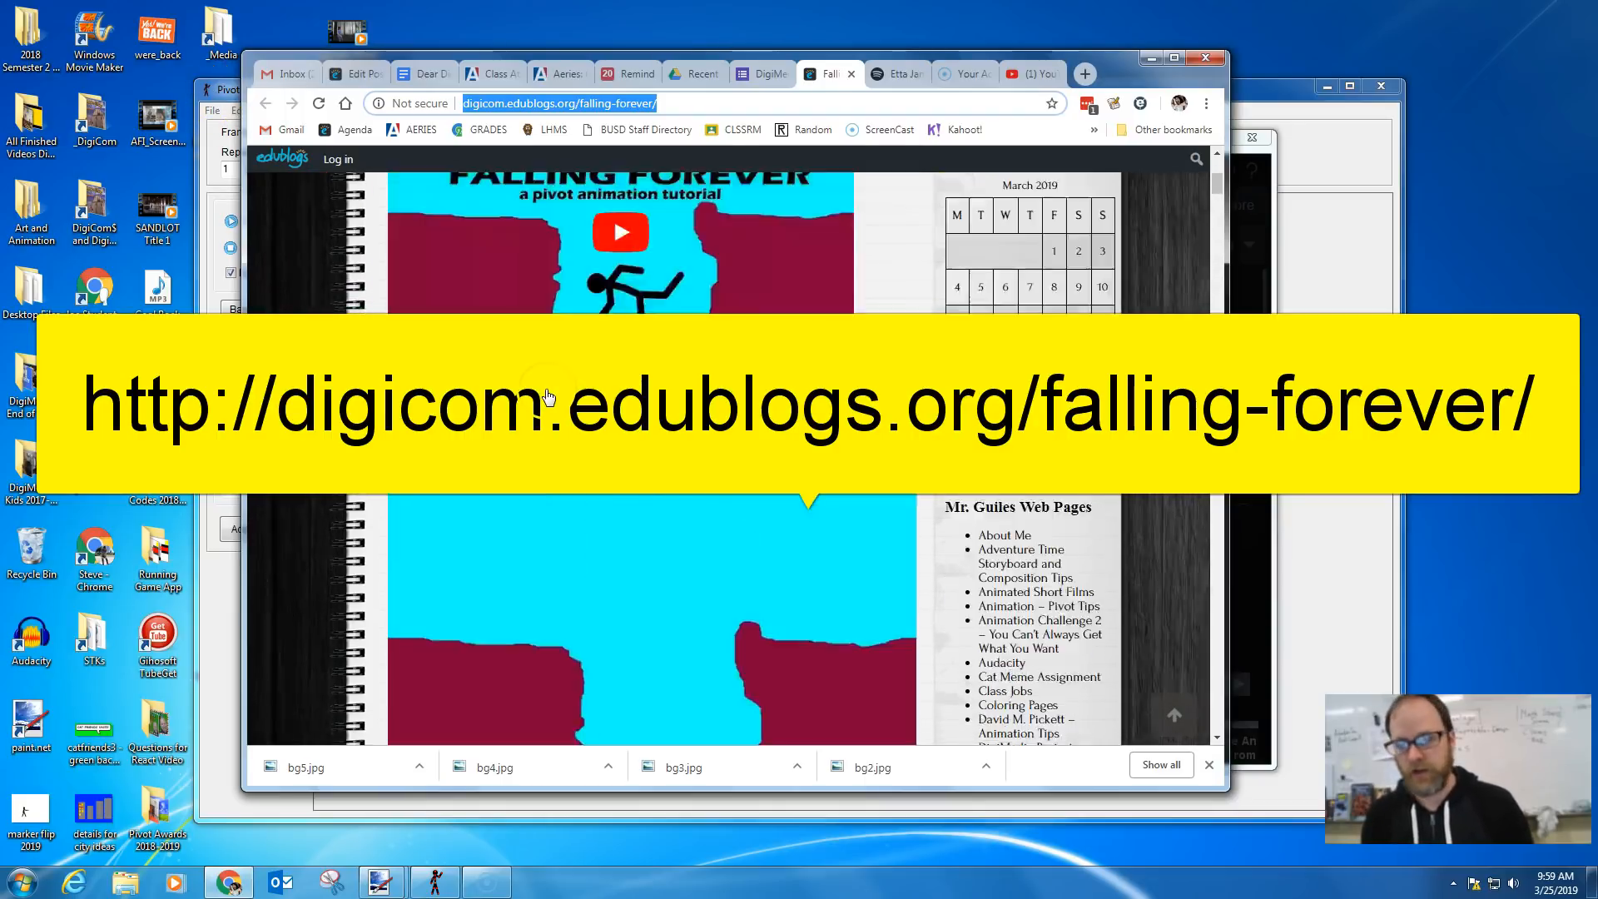
pyautogui.scroll(-2, 548, 396)
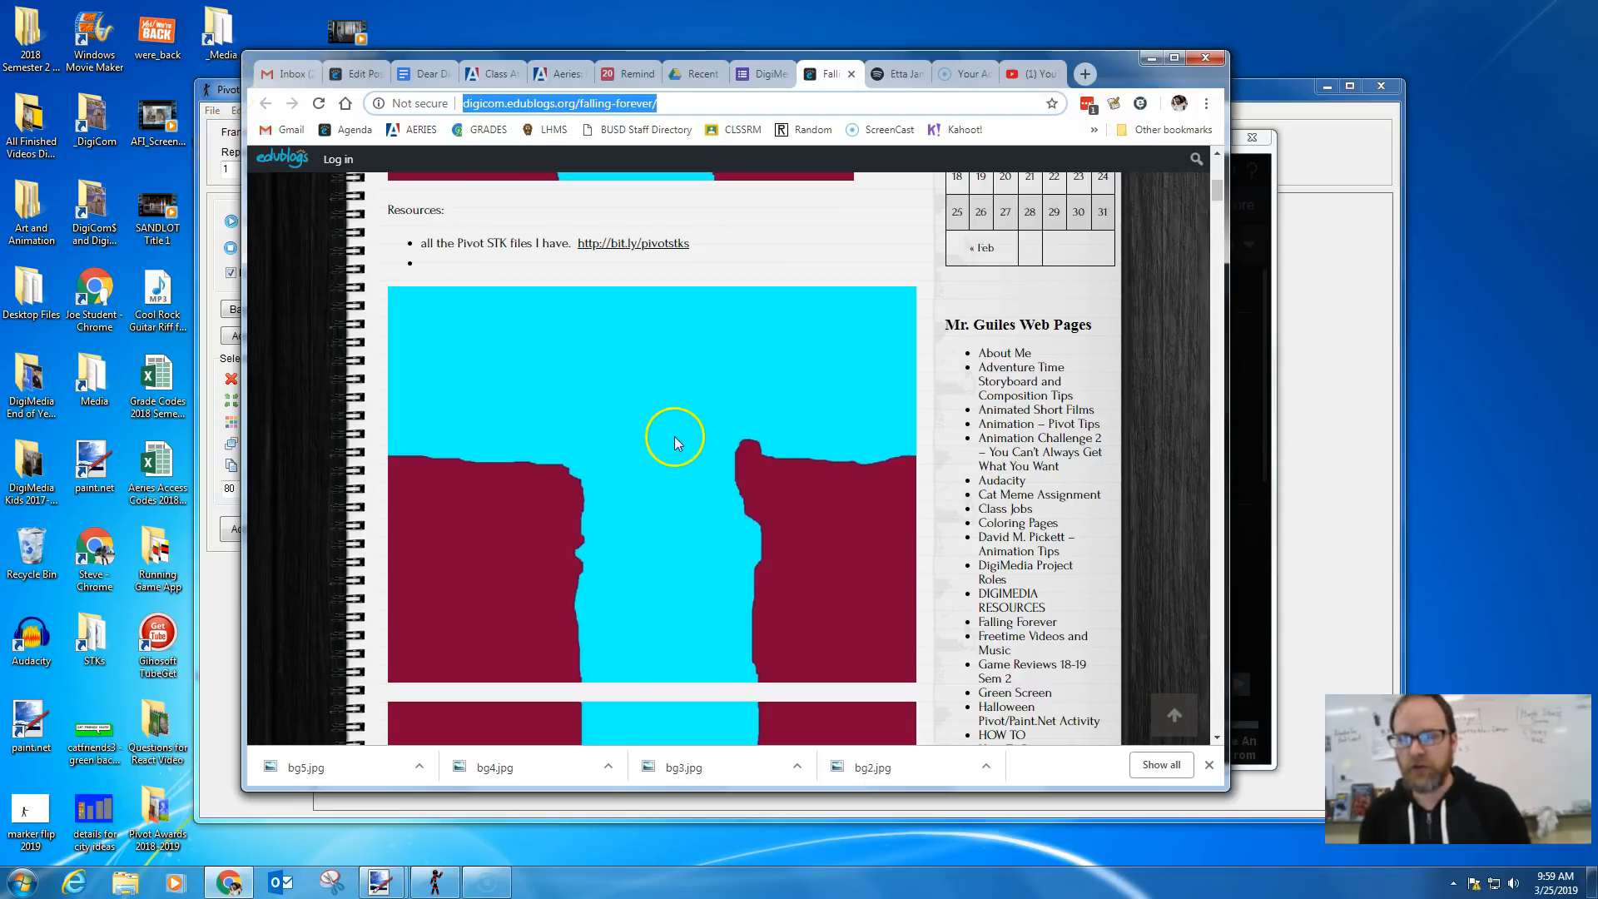
pyautogui.scroll(-1, 673, 439)
pyautogui.rightClick(643, 383)
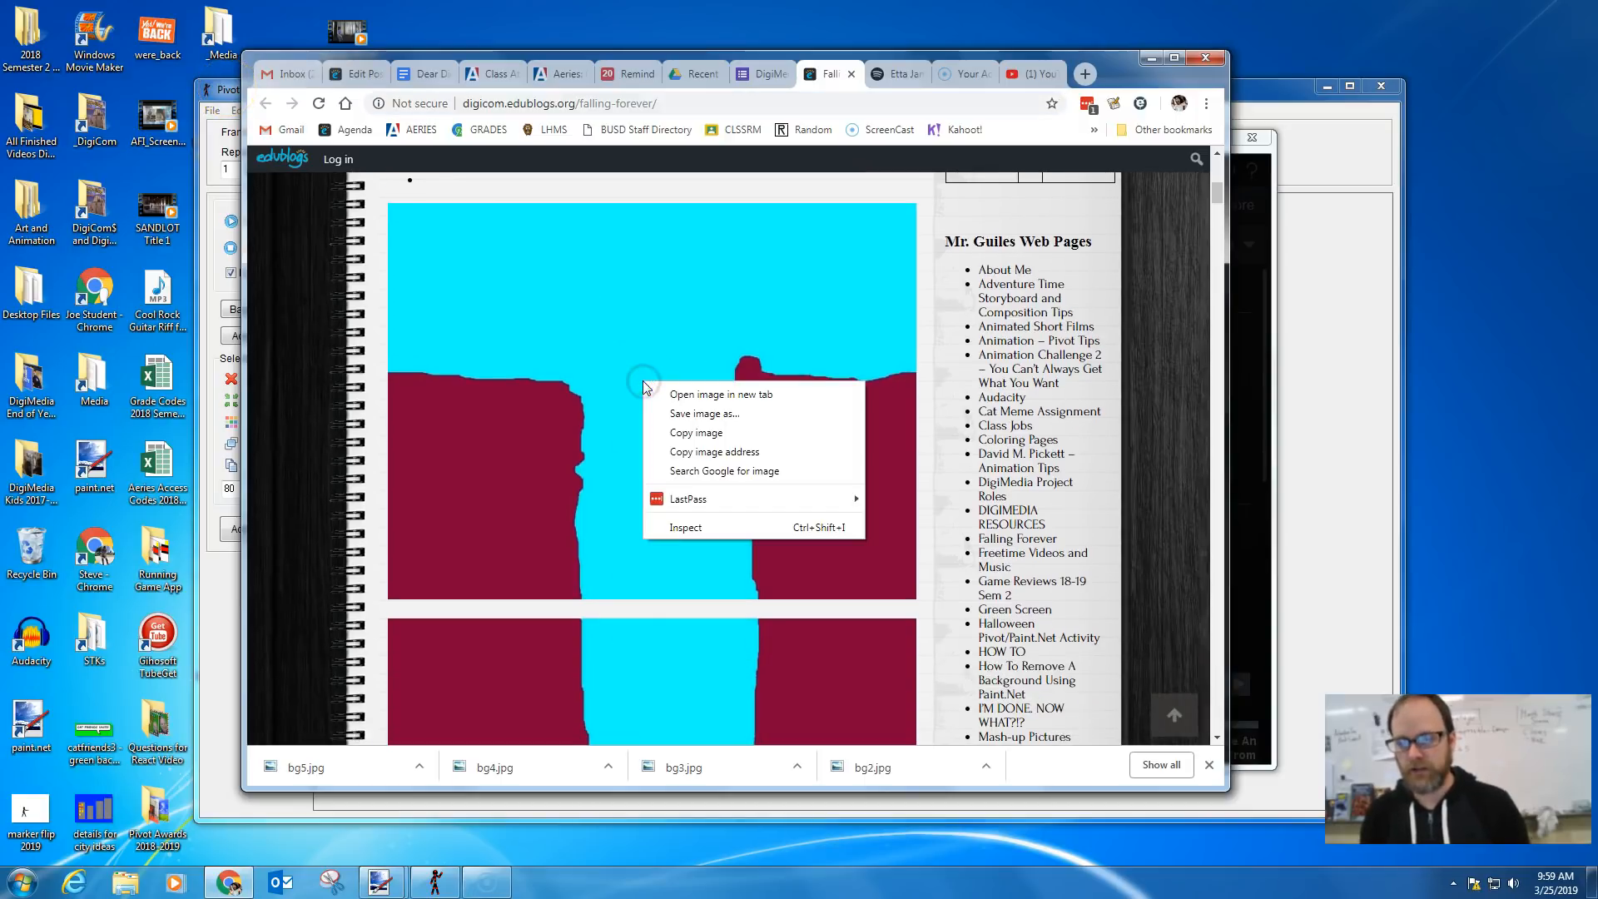
pyautogui.click(704, 414)
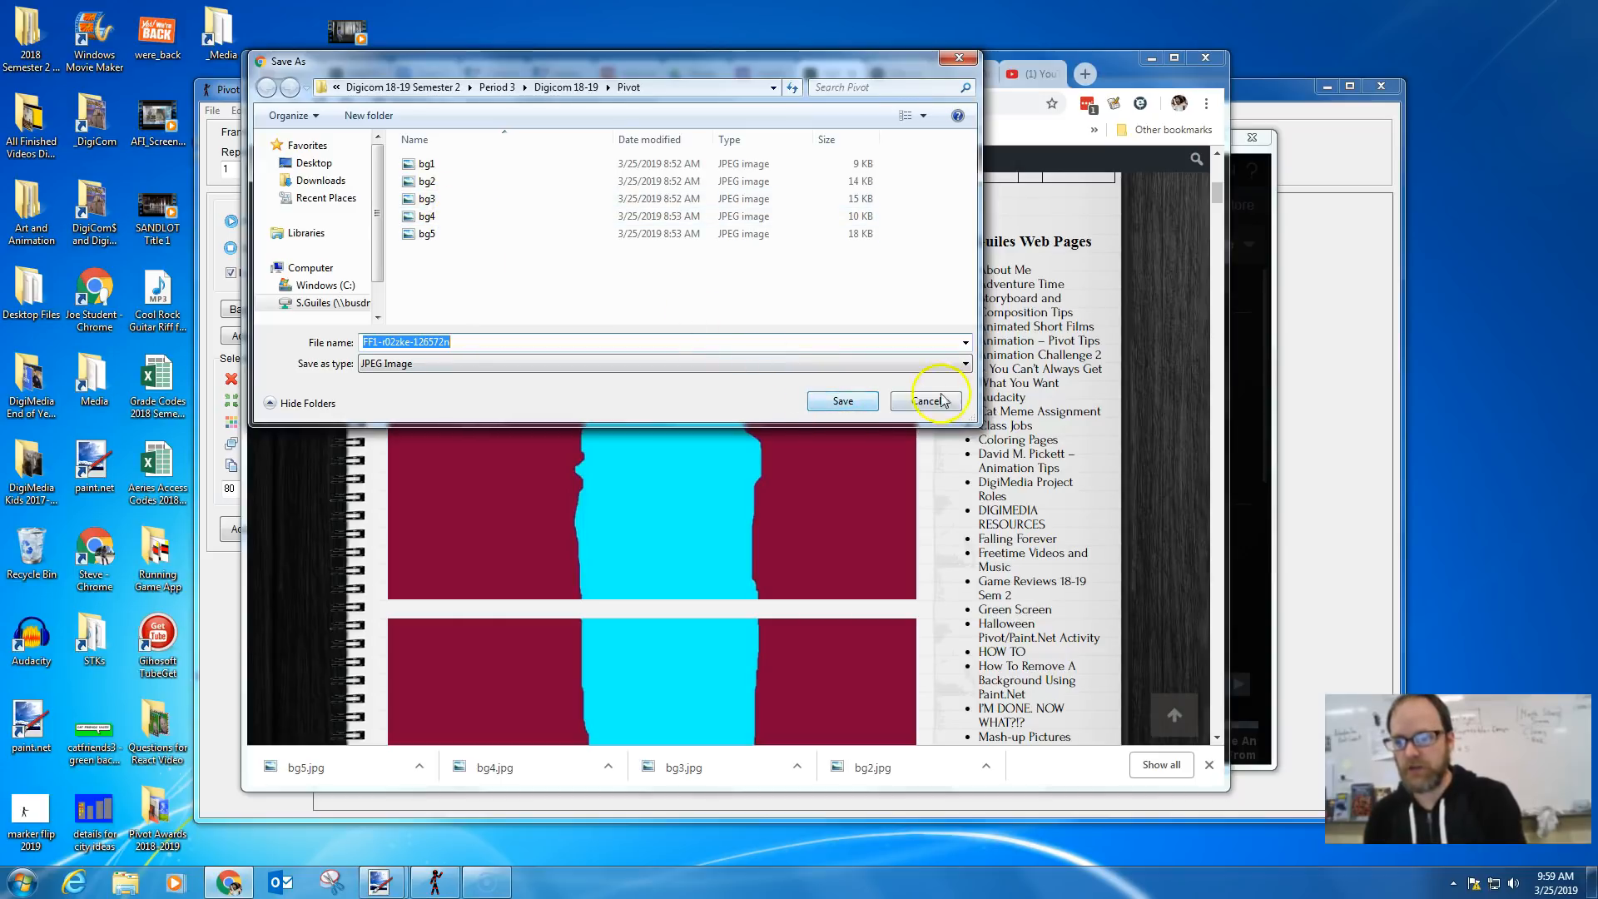
pyautogui.write('bg2')
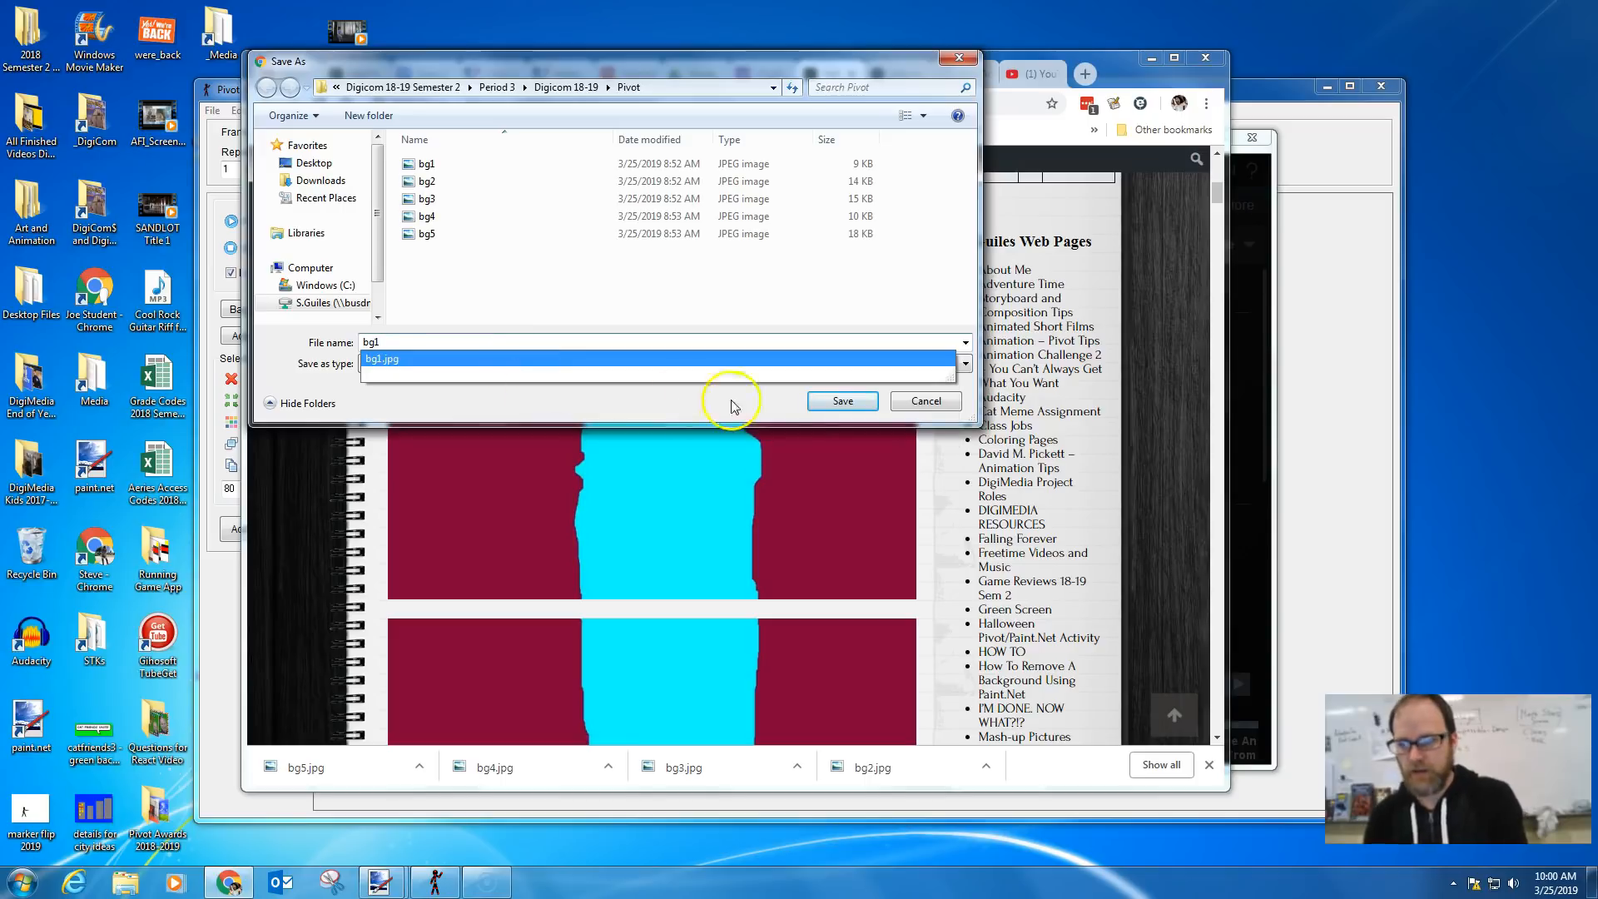
pyautogui.click(932, 399)
pyautogui.click(936, 400)
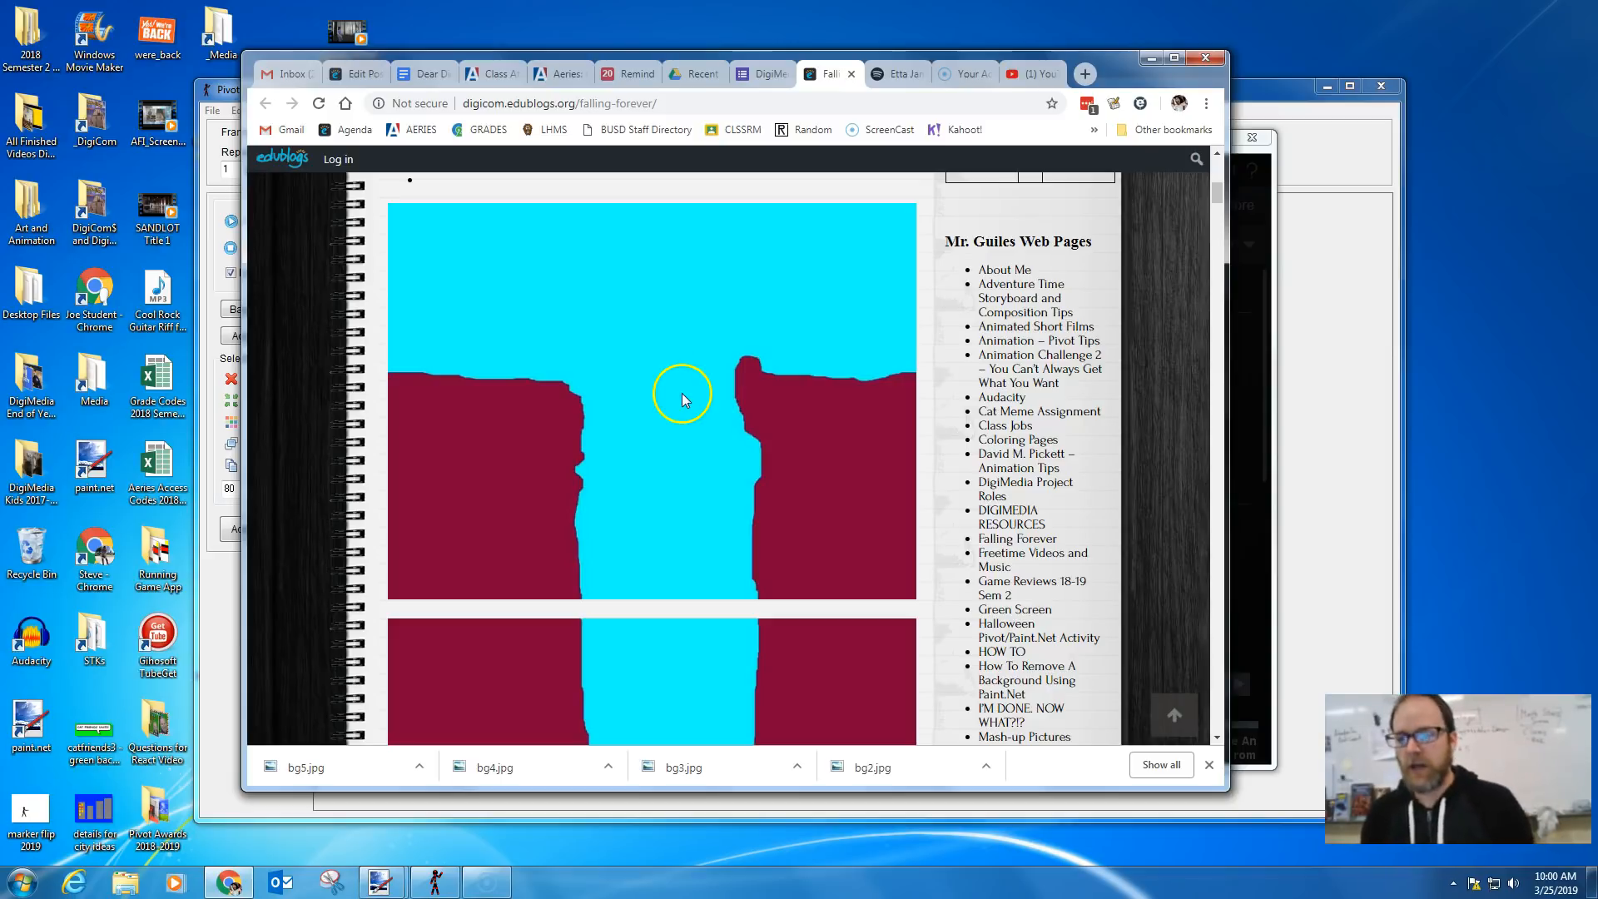
pyautogui.rightClick(657, 397)
pyautogui.click(614, 331)
# Step: Examine the remaining background images down to the final one on the Falling Forever page
pyautogui.scroll(-10, 626, 366)
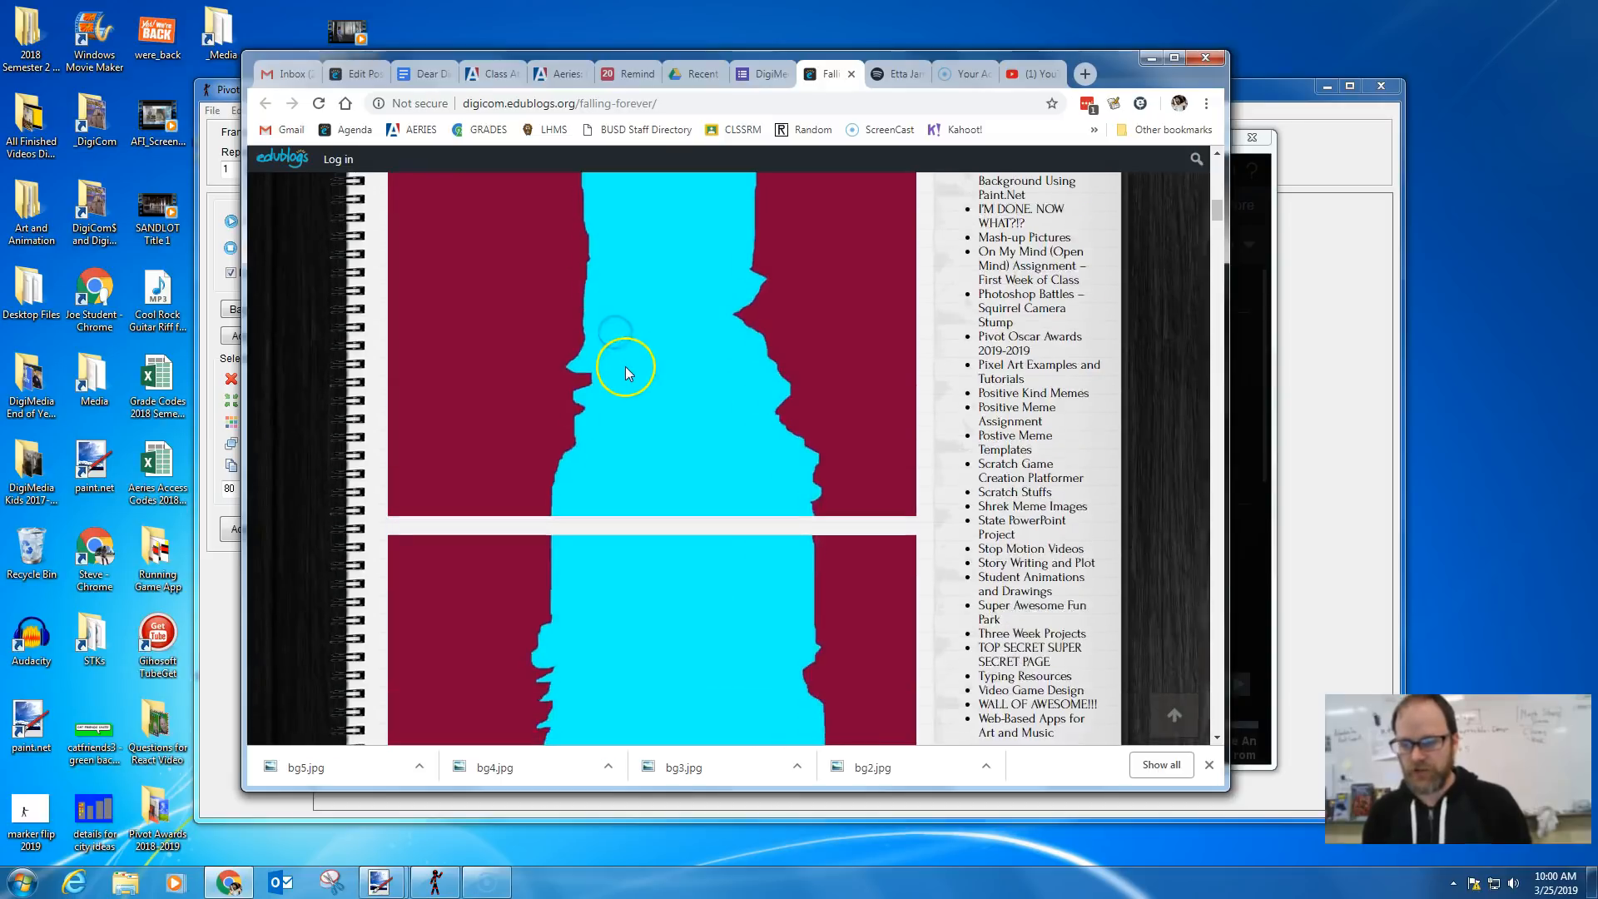
pyautogui.scroll(-15, 625, 366)
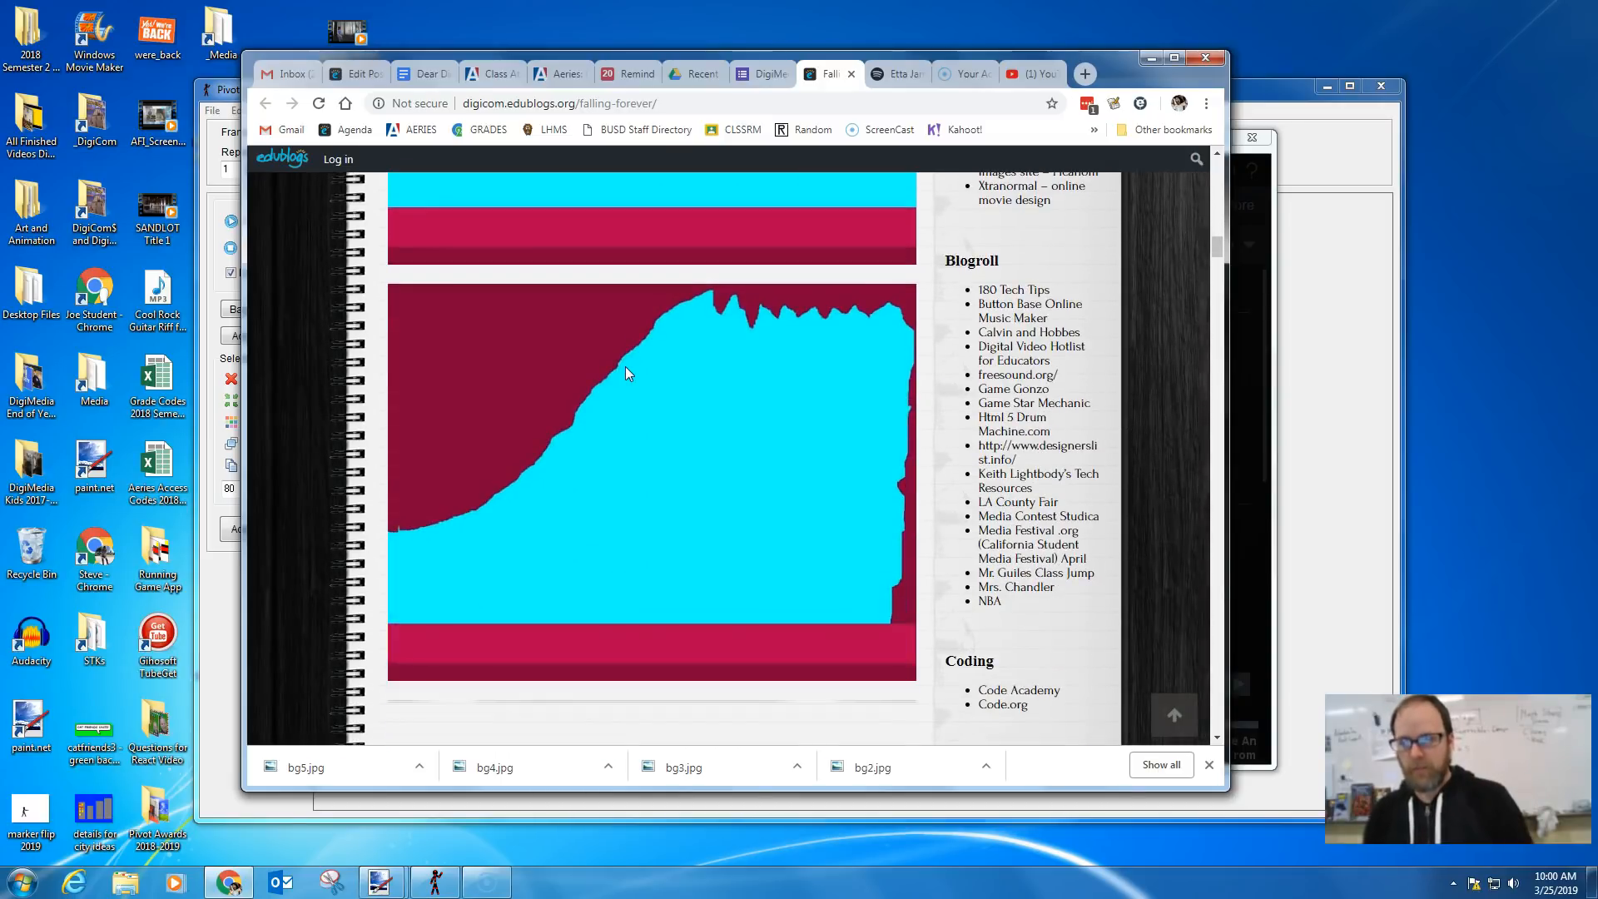
pyautogui.scroll(10, 710, 535)
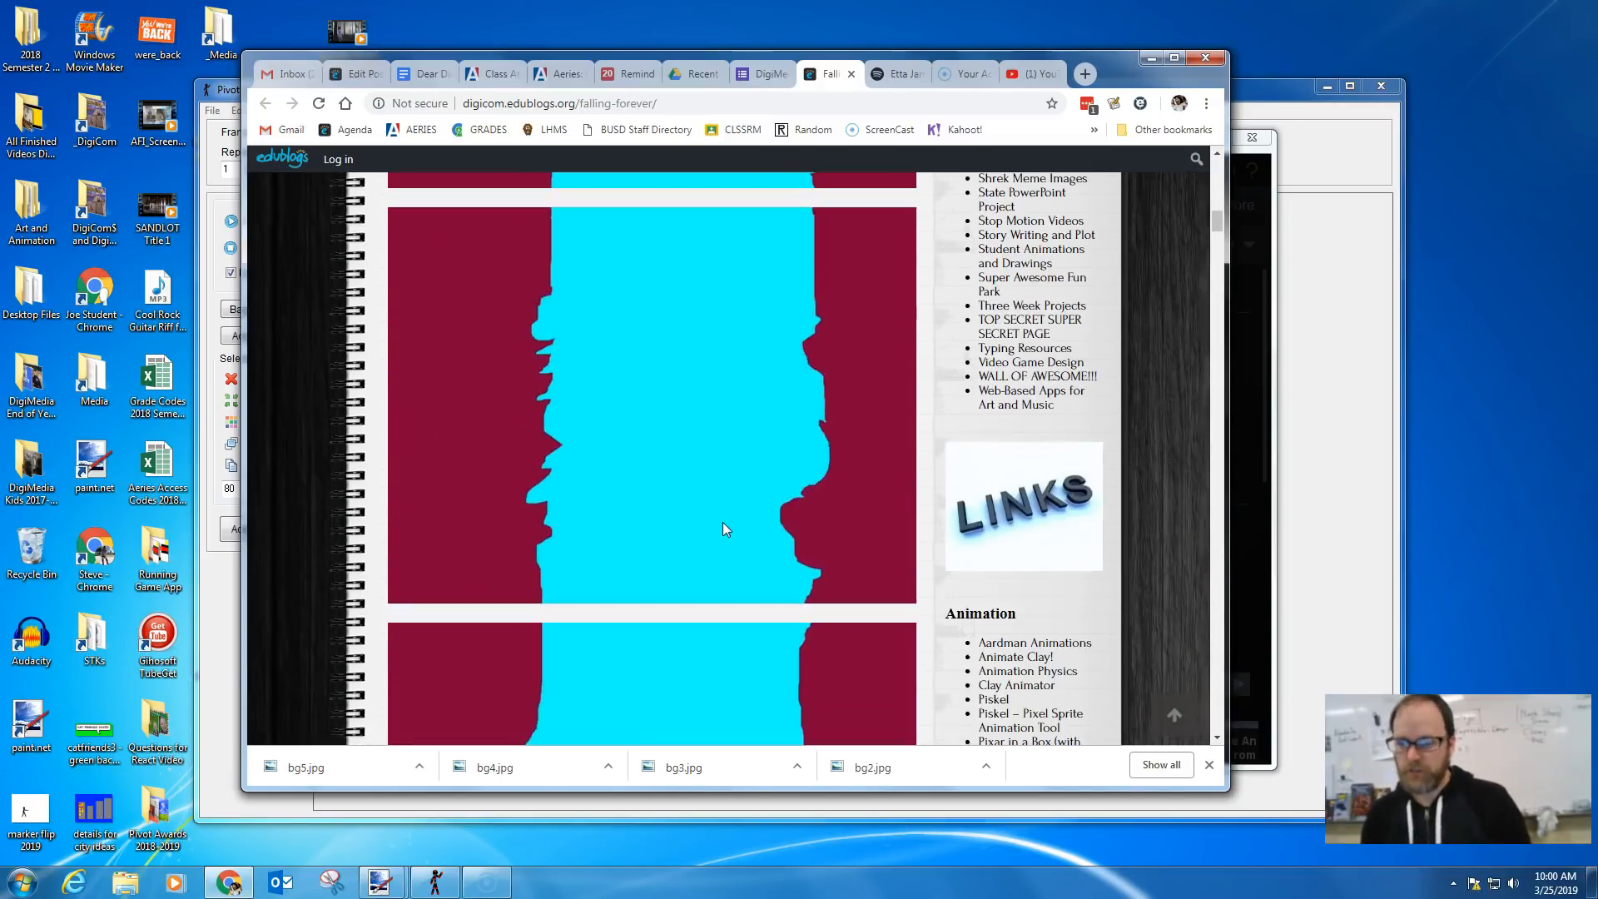
pyautogui.scroll(-10, 681, 381)
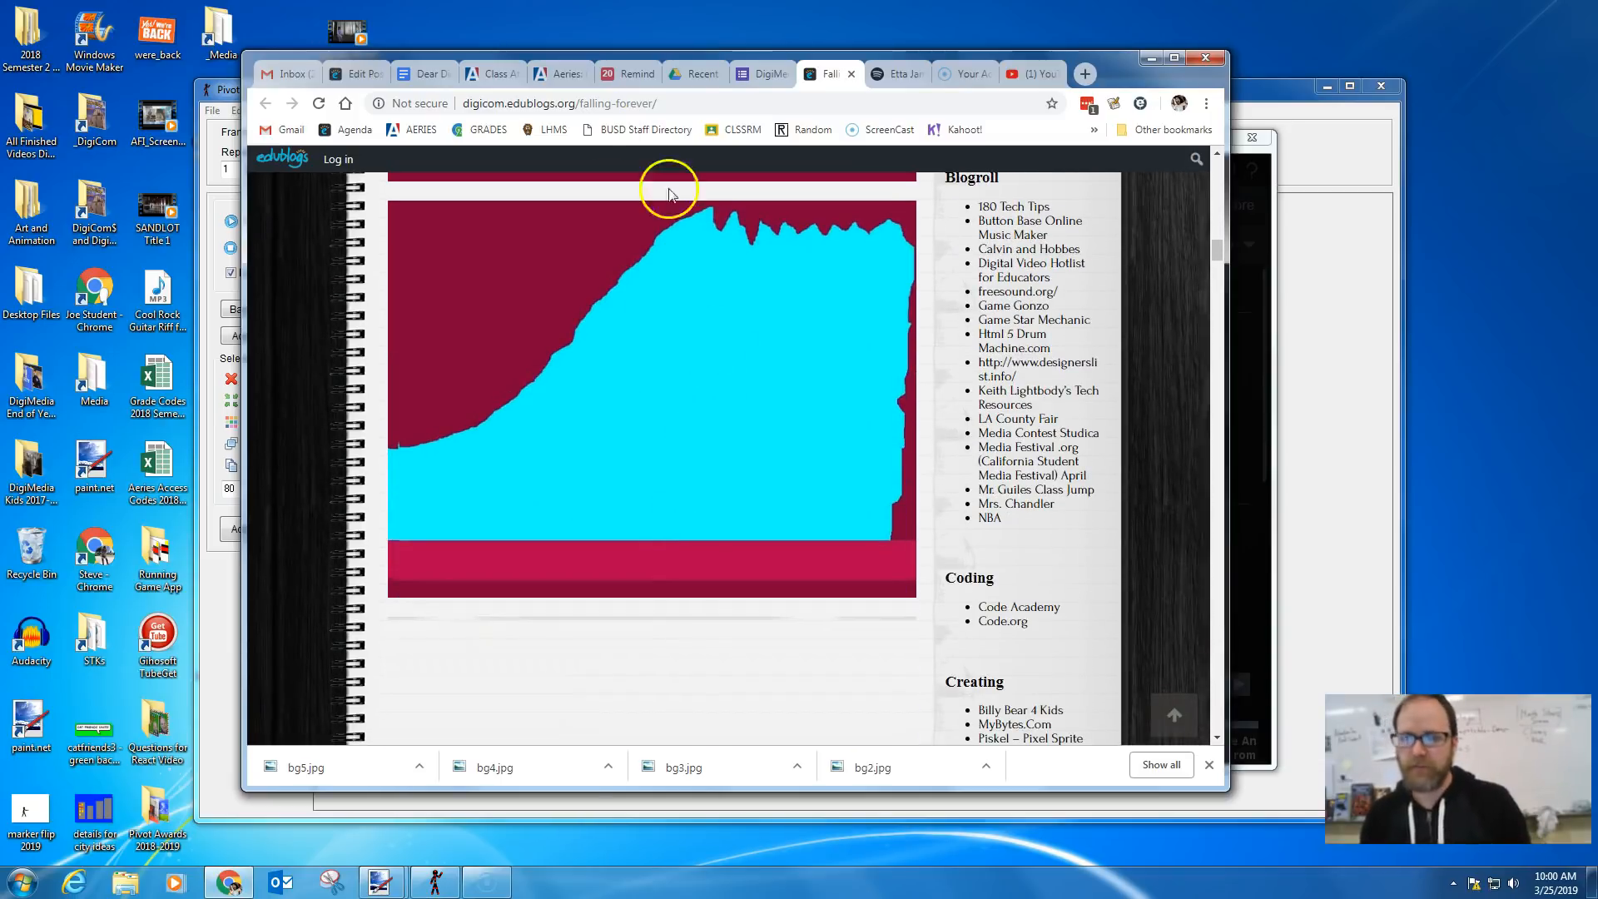
# Step: Switch to Pivot Animator and preview the bg2 image among the backgrounds available to load
pyautogui.click(1266, 98)
pyautogui.click(213, 110)
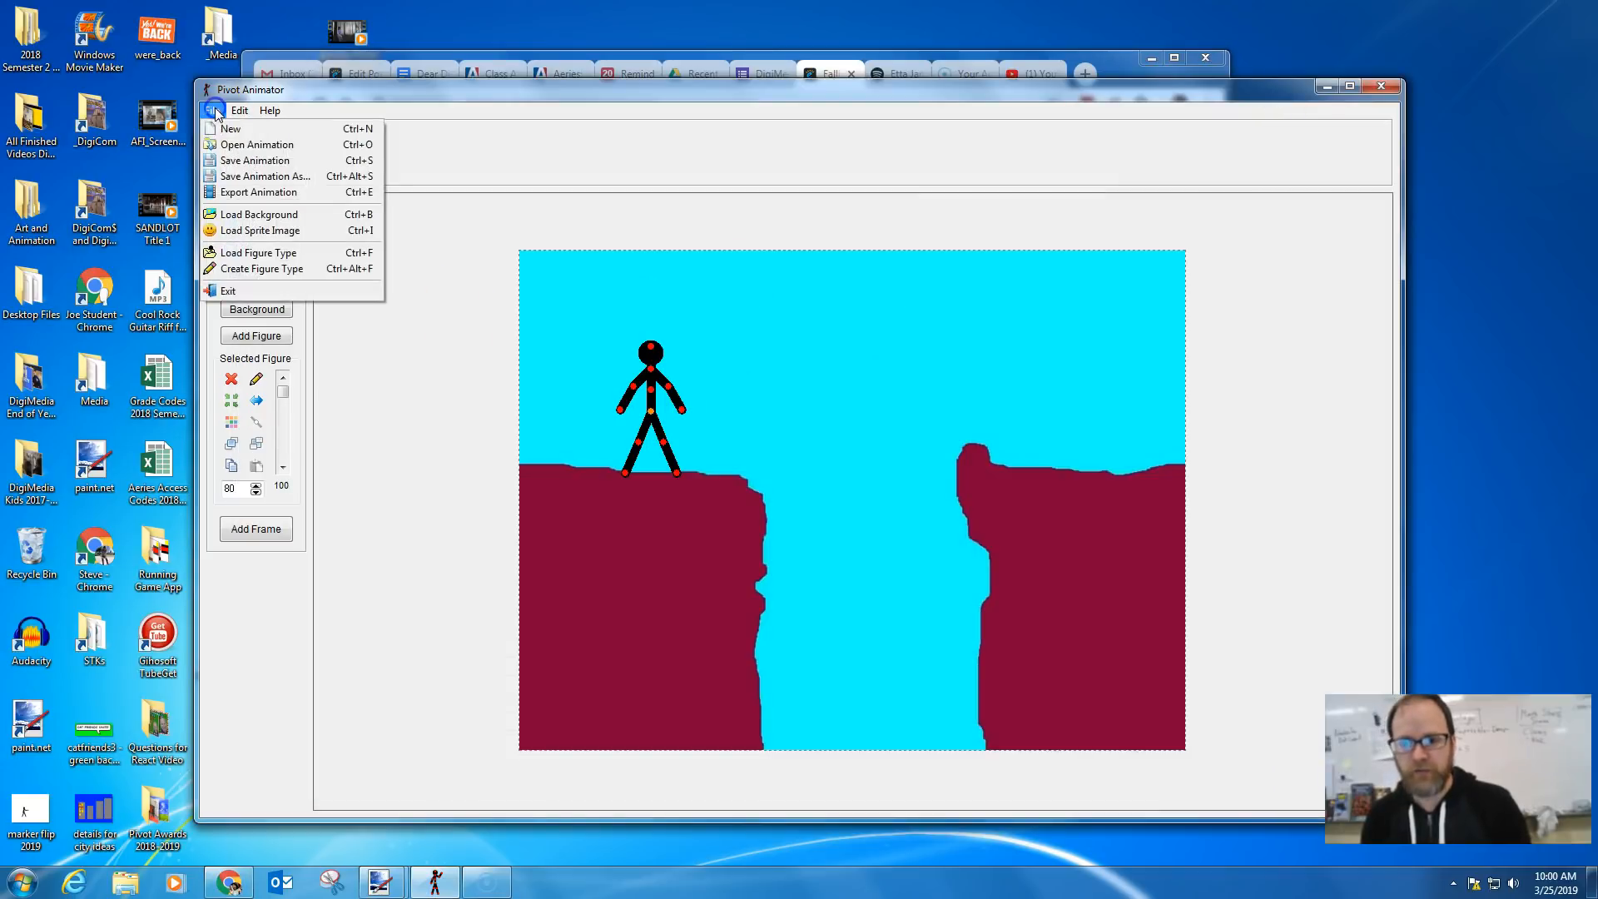
pyautogui.click(254, 215)
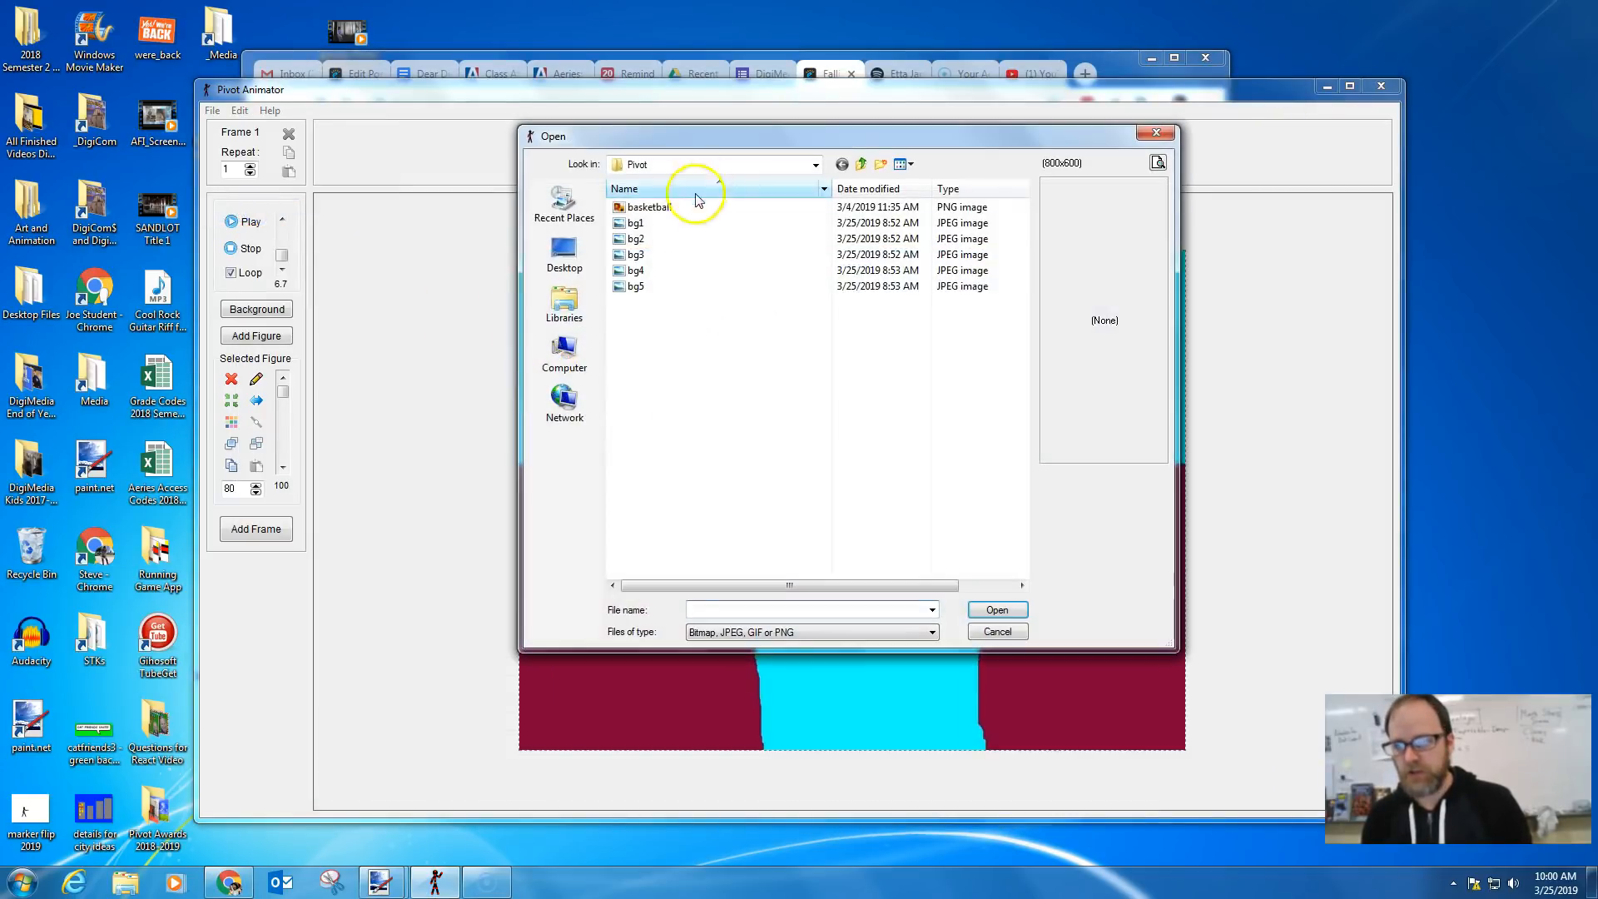
pyautogui.click(653, 239)
pyautogui.click(653, 297)
pyautogui.click(650, 290)
pyautogui.click(633, 241)
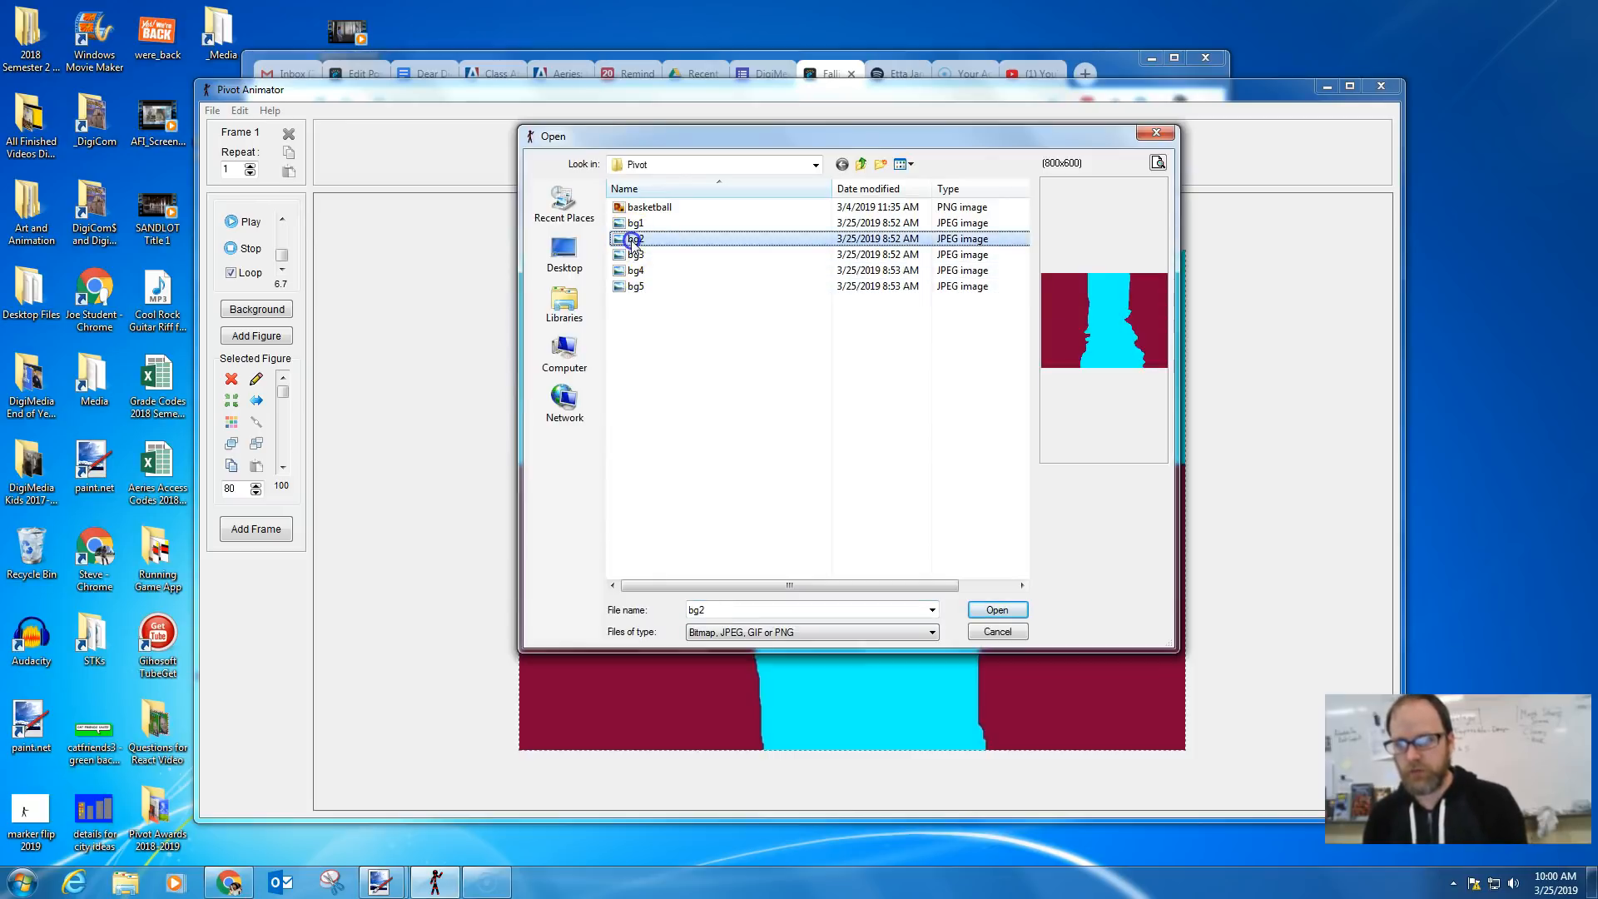
pyautogui.click(999, 612)
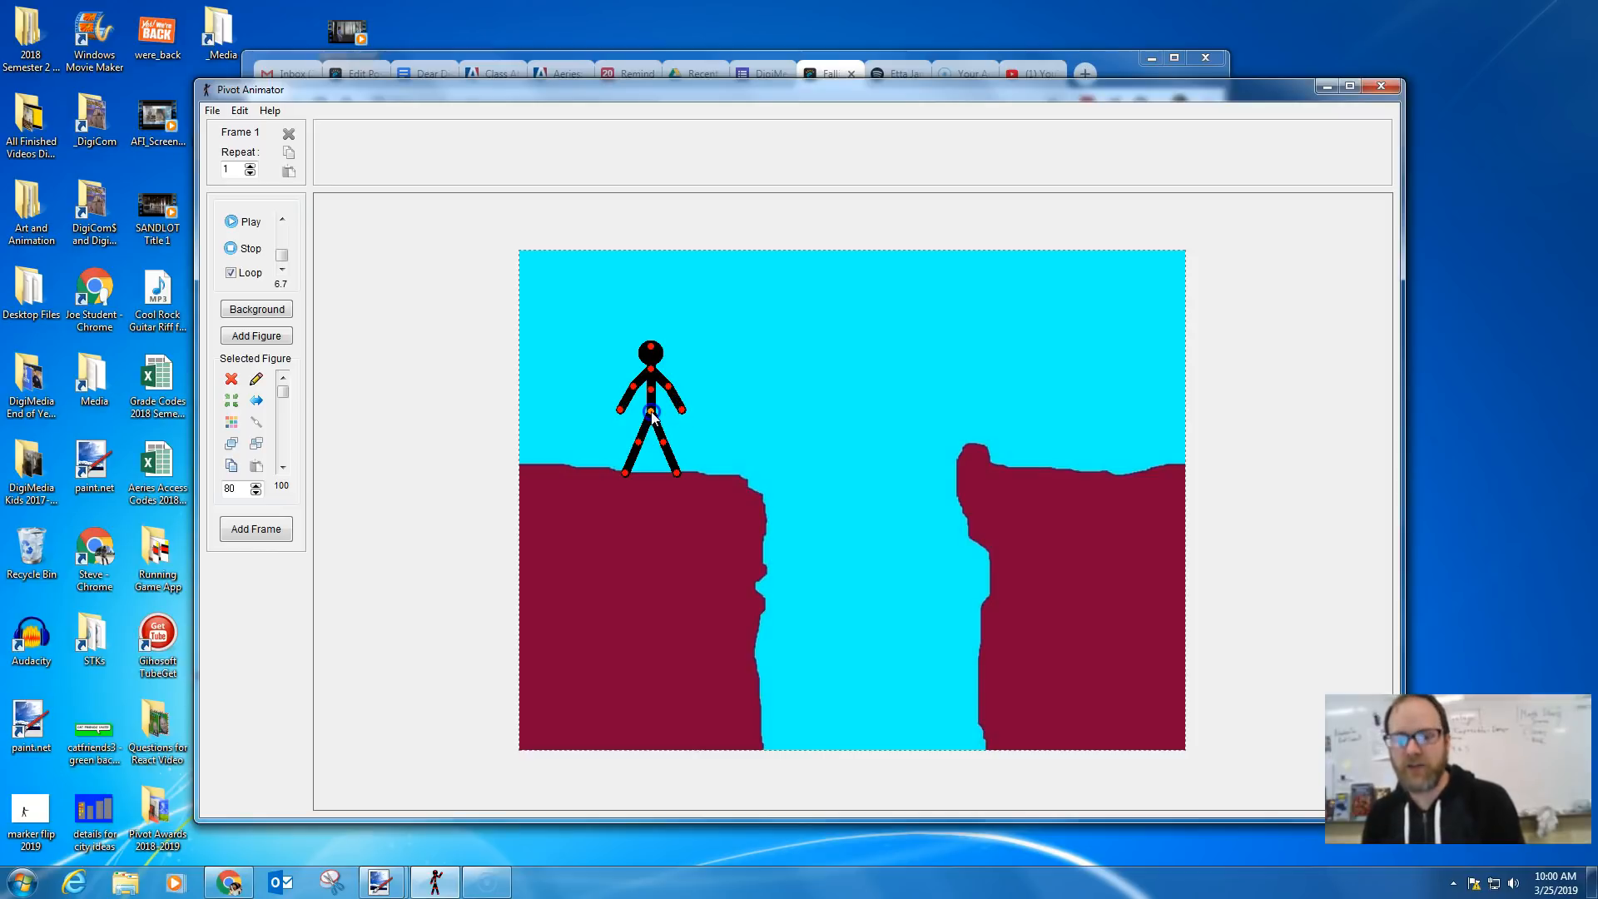
# Step: Animate the stick figure leaping from the left cliff over the gap to the edge of the right cliff, adding a frame per pose
pyautogui.press('space')
pyautogui.moveTo(652, 412); pyautogui.dragTo(958, 456)
pyautogui.press('space')
pyautogui.press('space')
pyautogui.press('space')
pyautogui.press('space')
pyautogui.press('space')
pyautogui.press('space')
pyautogui.press('space')
pyautogui.press('space')
pyautogui.press('space')
pyautogui.press('space')
pyautogui.press('space')
pyautogui.press('space')
pyautogui.press('space')
pyautogui.press('space')
pyautogui.press('space')
pyautogui.press('space')
pyautogui.press('space')
pyautogui.press('space')
pyautogui.press('space')
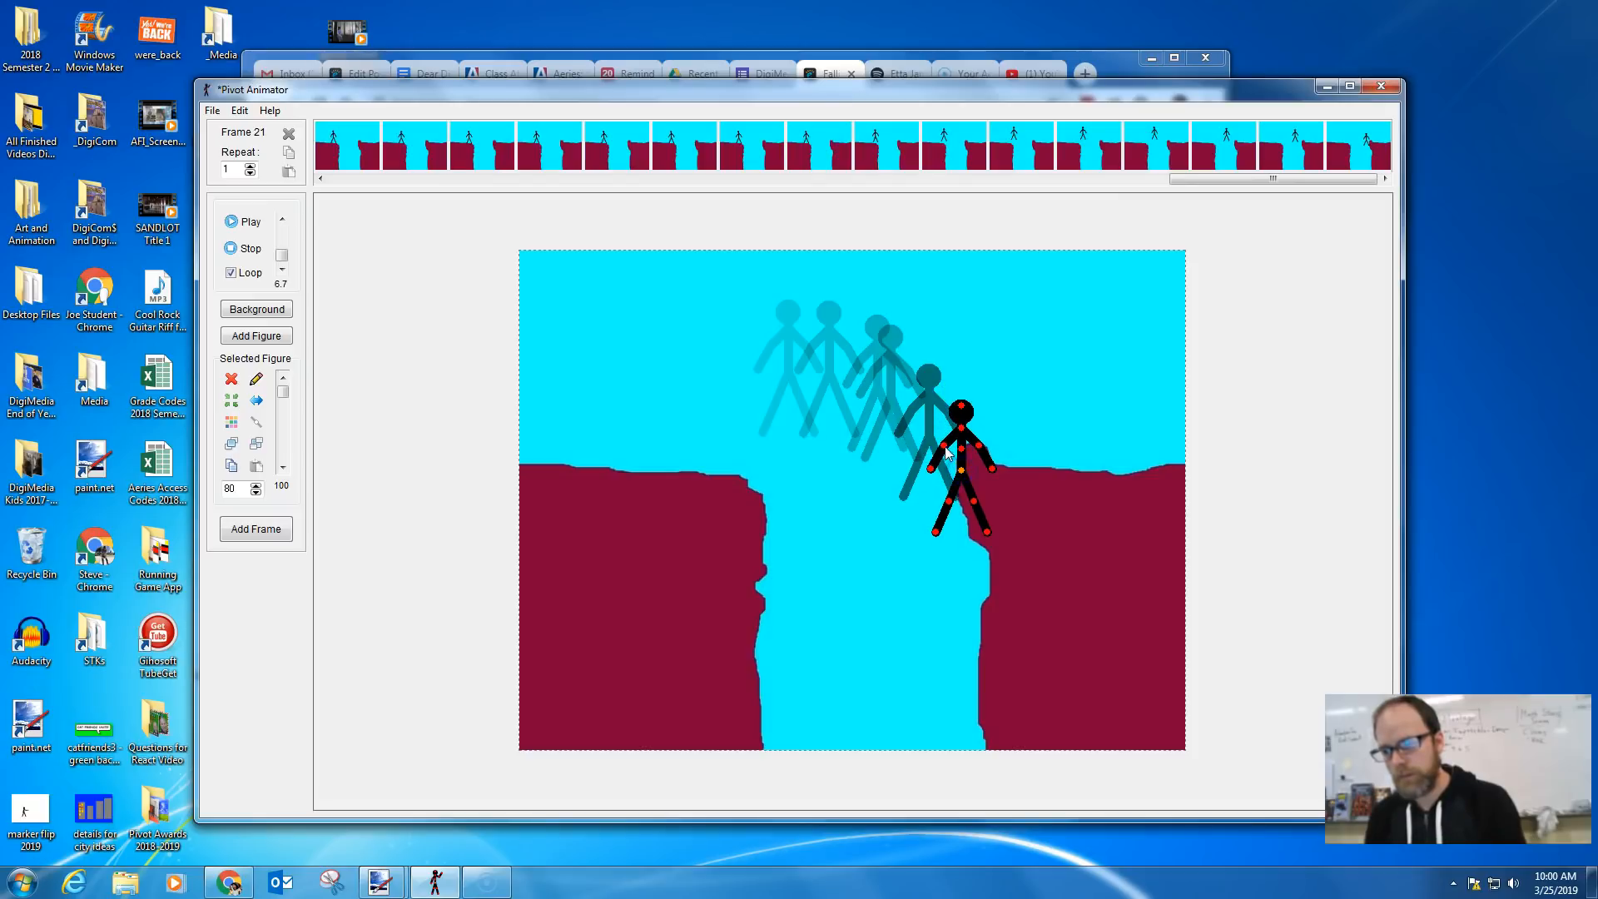
# Step: Pose the figure's arms and legs so it clings to the right cliff's ledge, adding frames to hold the pose
pyautogui.press('space')
pyautogui.press('space')
pyautogui.press('space')
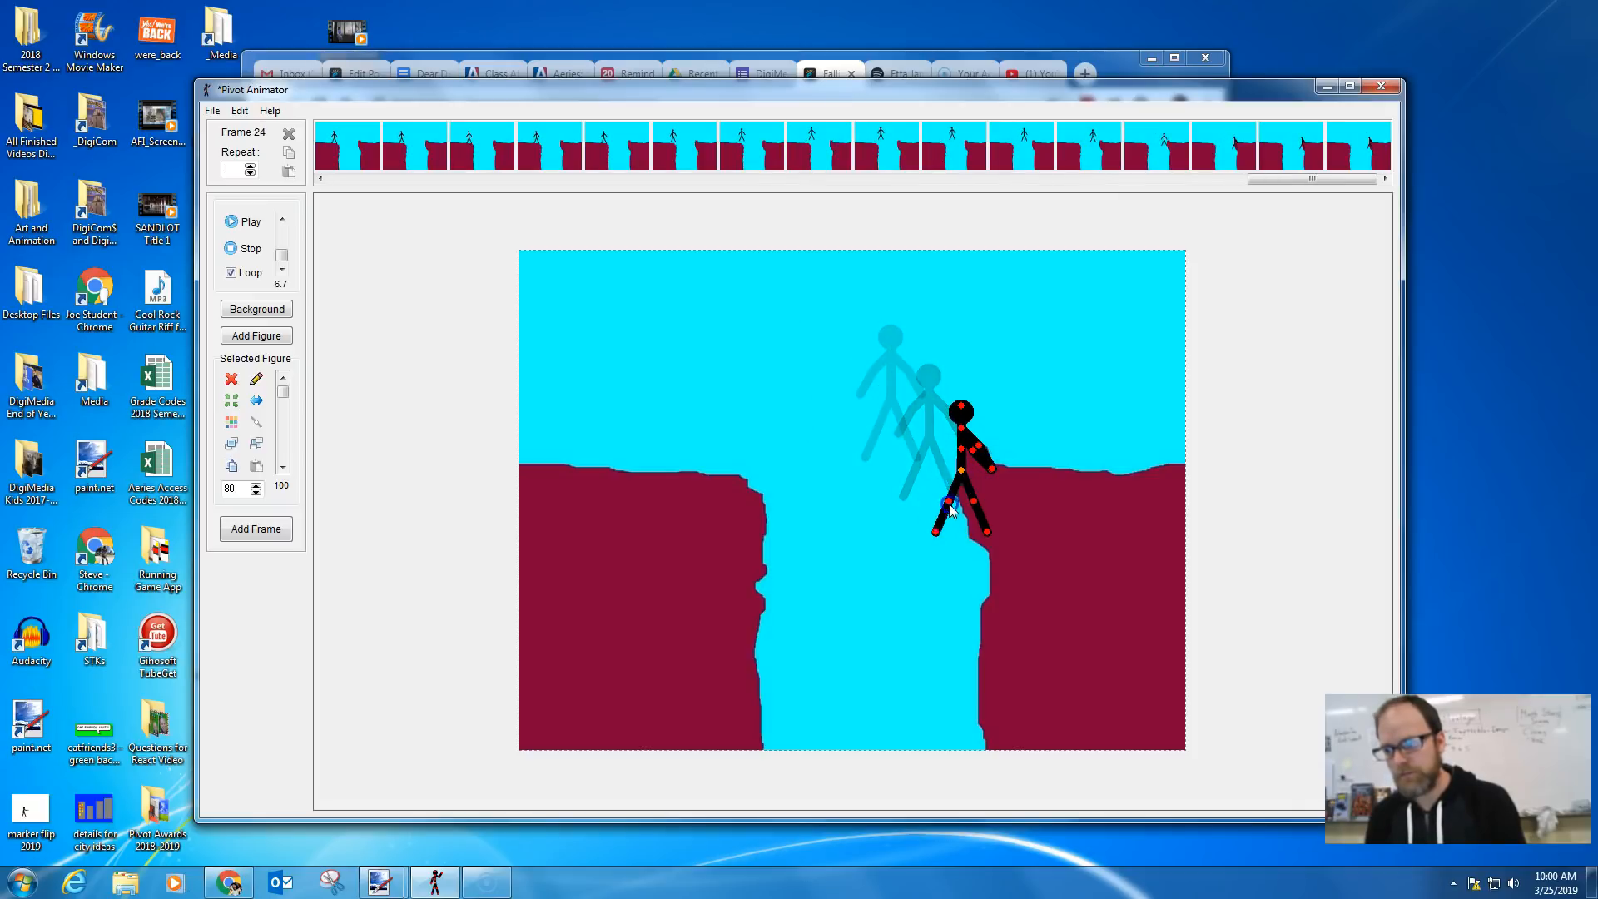
pyautogui.press('space')
pyautogui.press('space')
pyautogui.press('space')
pyautogui.press('space')
pyautogui.press('space')
# Step: Animate the figure slipping down off the right ledge into the gap, adding a frame for each lower position
pyautogui.moveTo(961, 470); pyautogui.dragTo(957, 497)
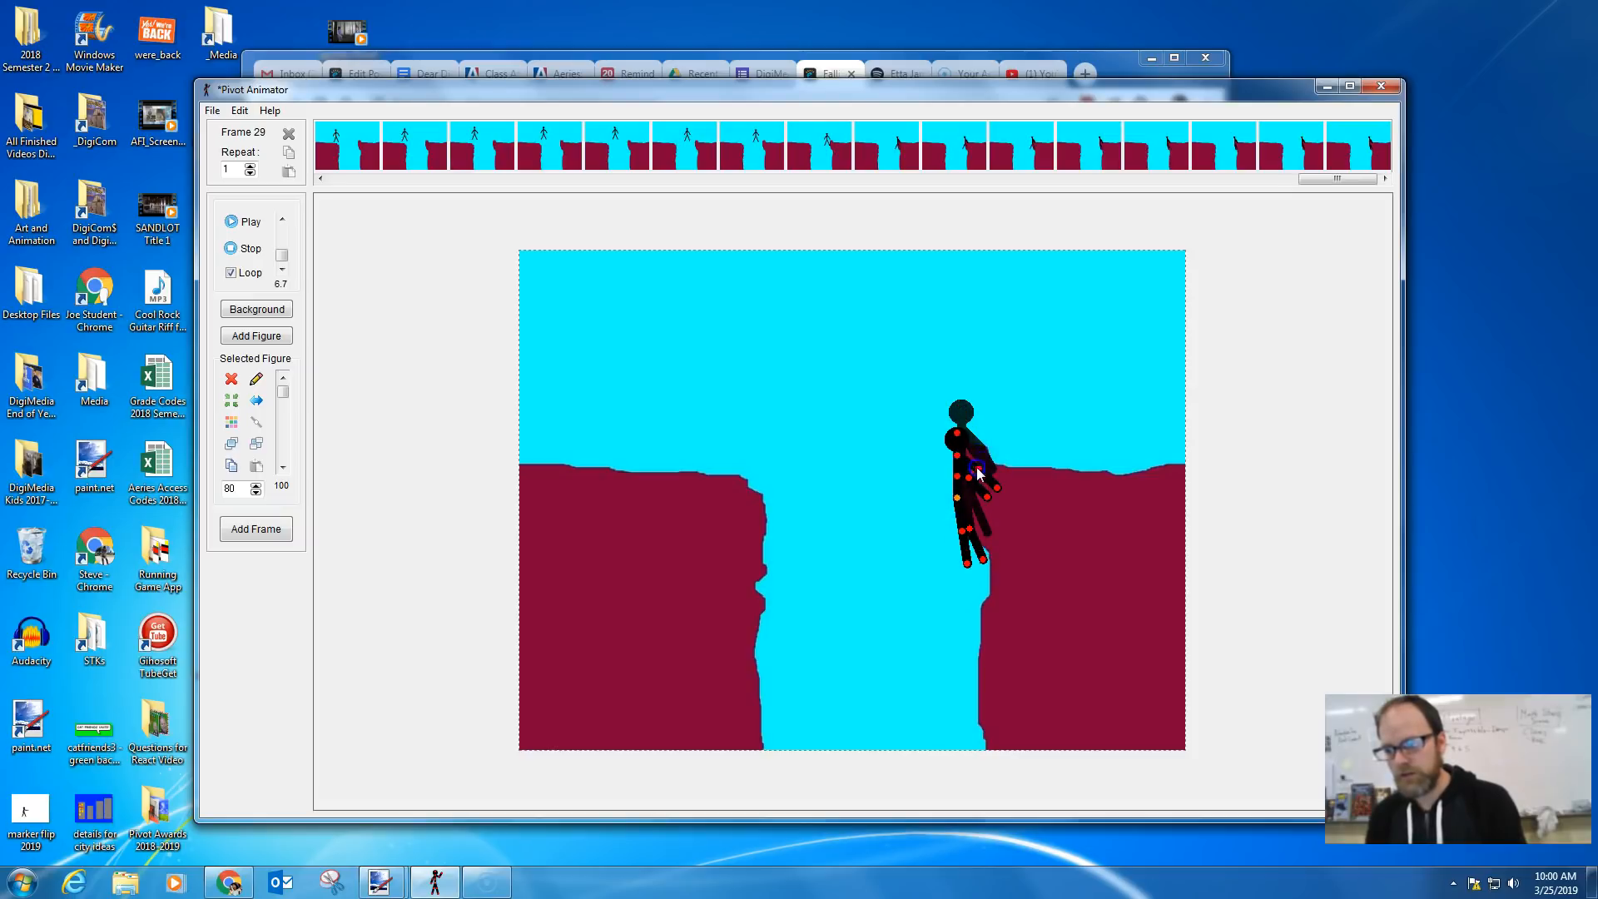
pyautogui.press('space')
pyautogui.moveTo(958, 499); pyautogui.dragTo(933, 549)
pyautogui.press('space')
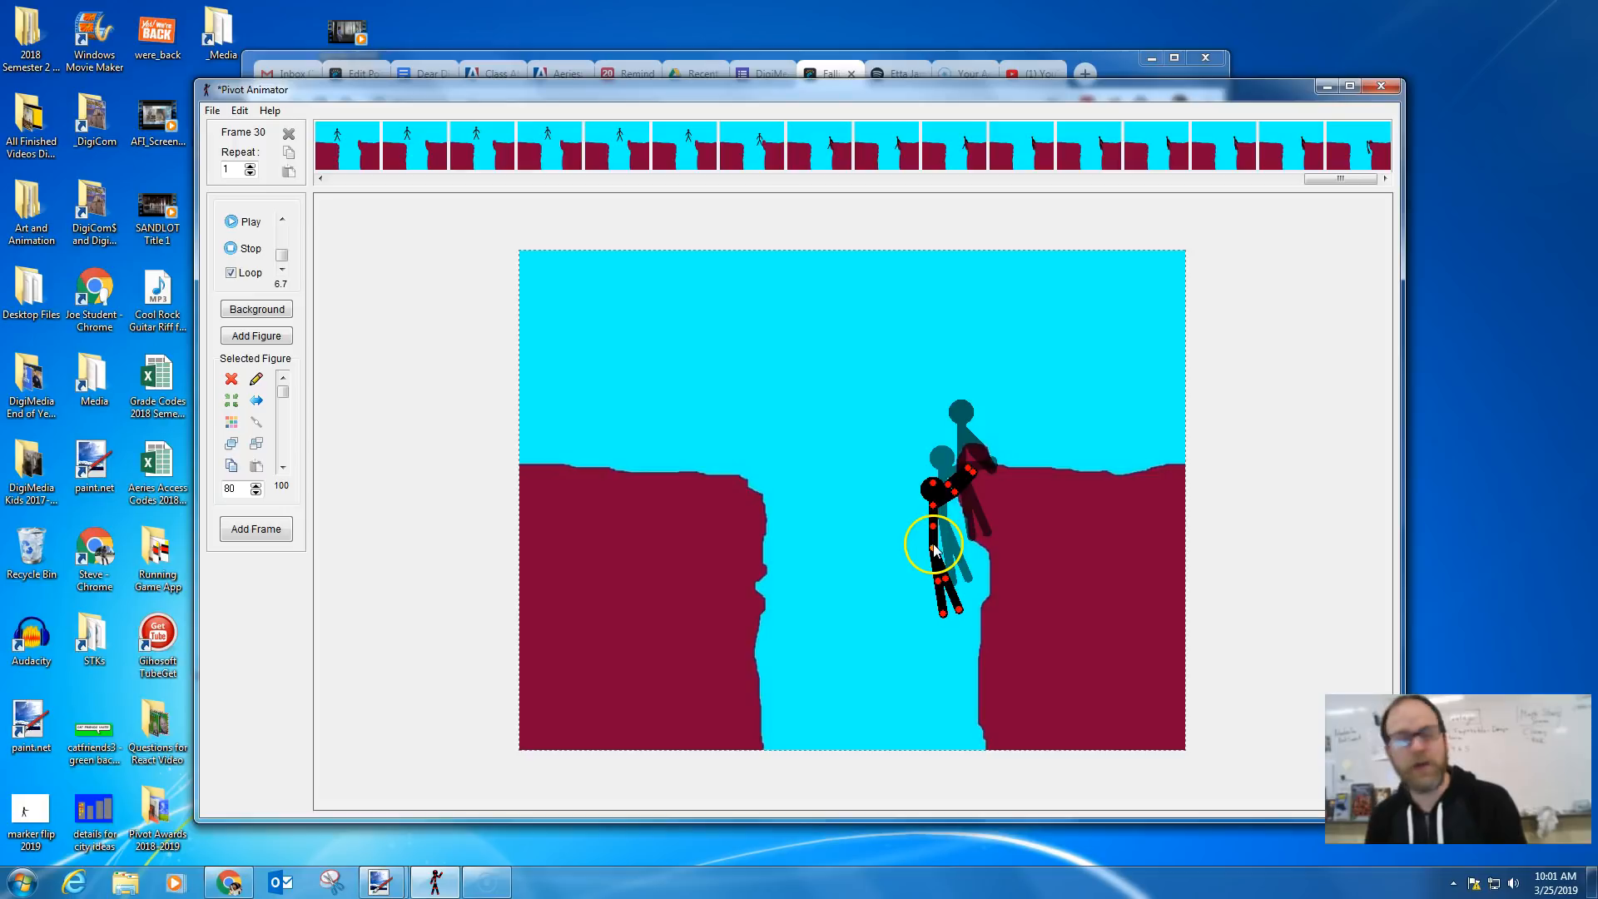
pyautogui.press('space')
# Step: Animate the figure falling down the gap until it is below the stage, and add several empty frames up to frame 42
pyautogui.moveTo(934, 549); pyautogui.dragTo(924, 841)
pyautogui.press('space')
pyautogui.press('space')
pyautogui.press('space')
pyautogui.press('space')
pyautogui.press('space')
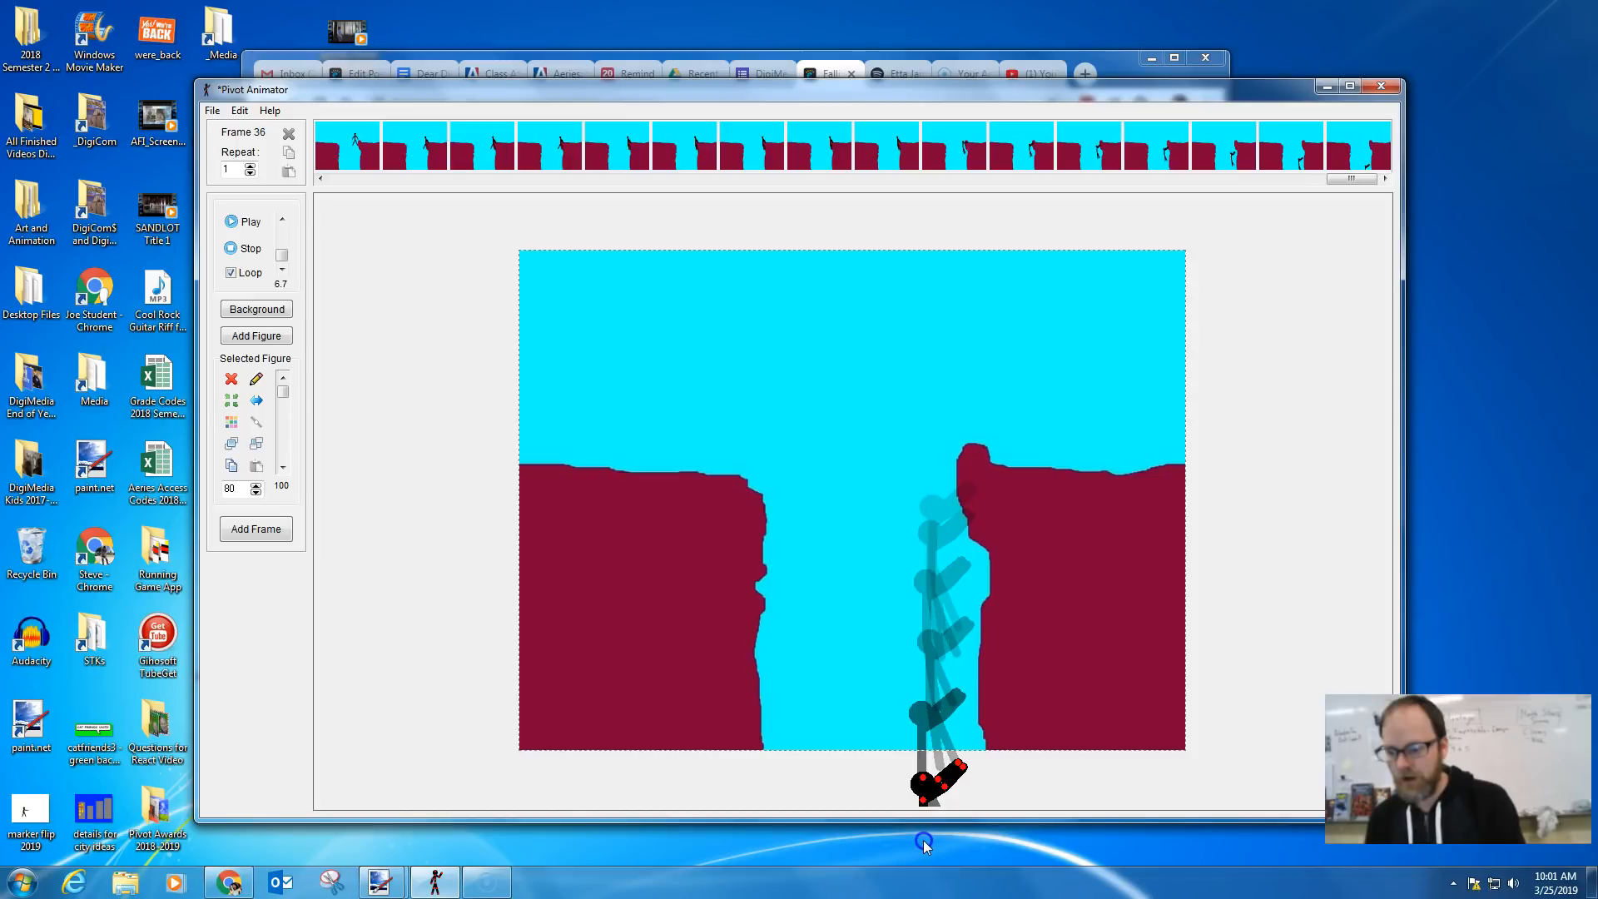
pyautogui.press('space')
pyautogui.press('space')
pyautogui.press('space')
pyautogui.press('space')
pyautogui.press('space')
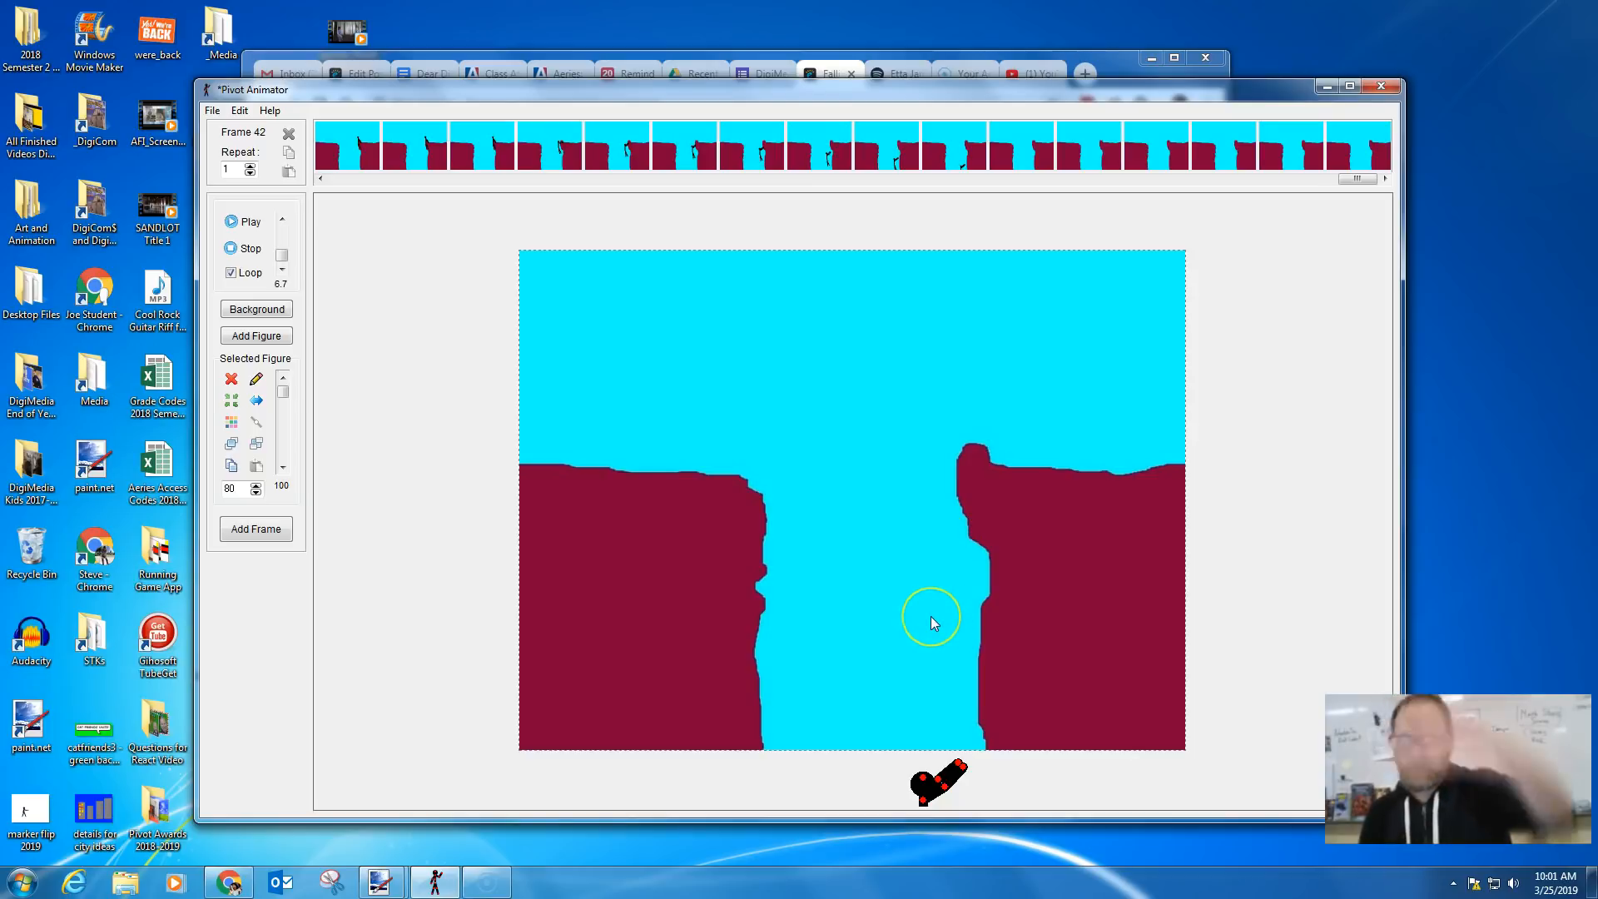
# Step: Centre the figure, park it off stage to the right of the canvas, and load bg2 as the background
pyautogui.click(233, 402)
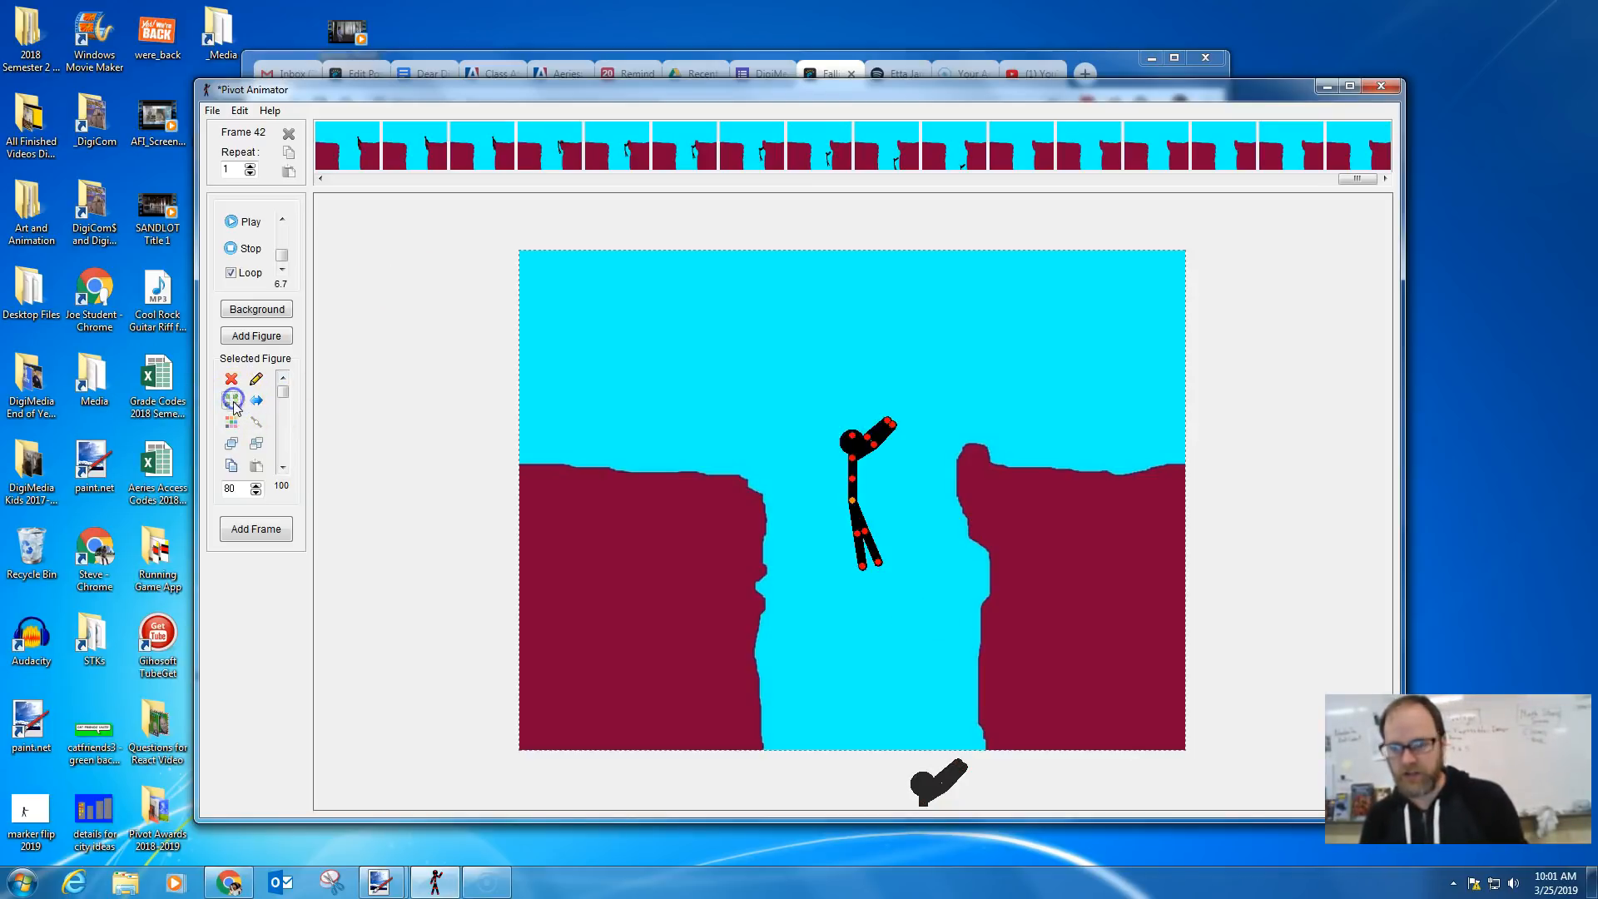
pyautogui.moveTo(846, 496); pyautogui.dragTo(1282, 416)
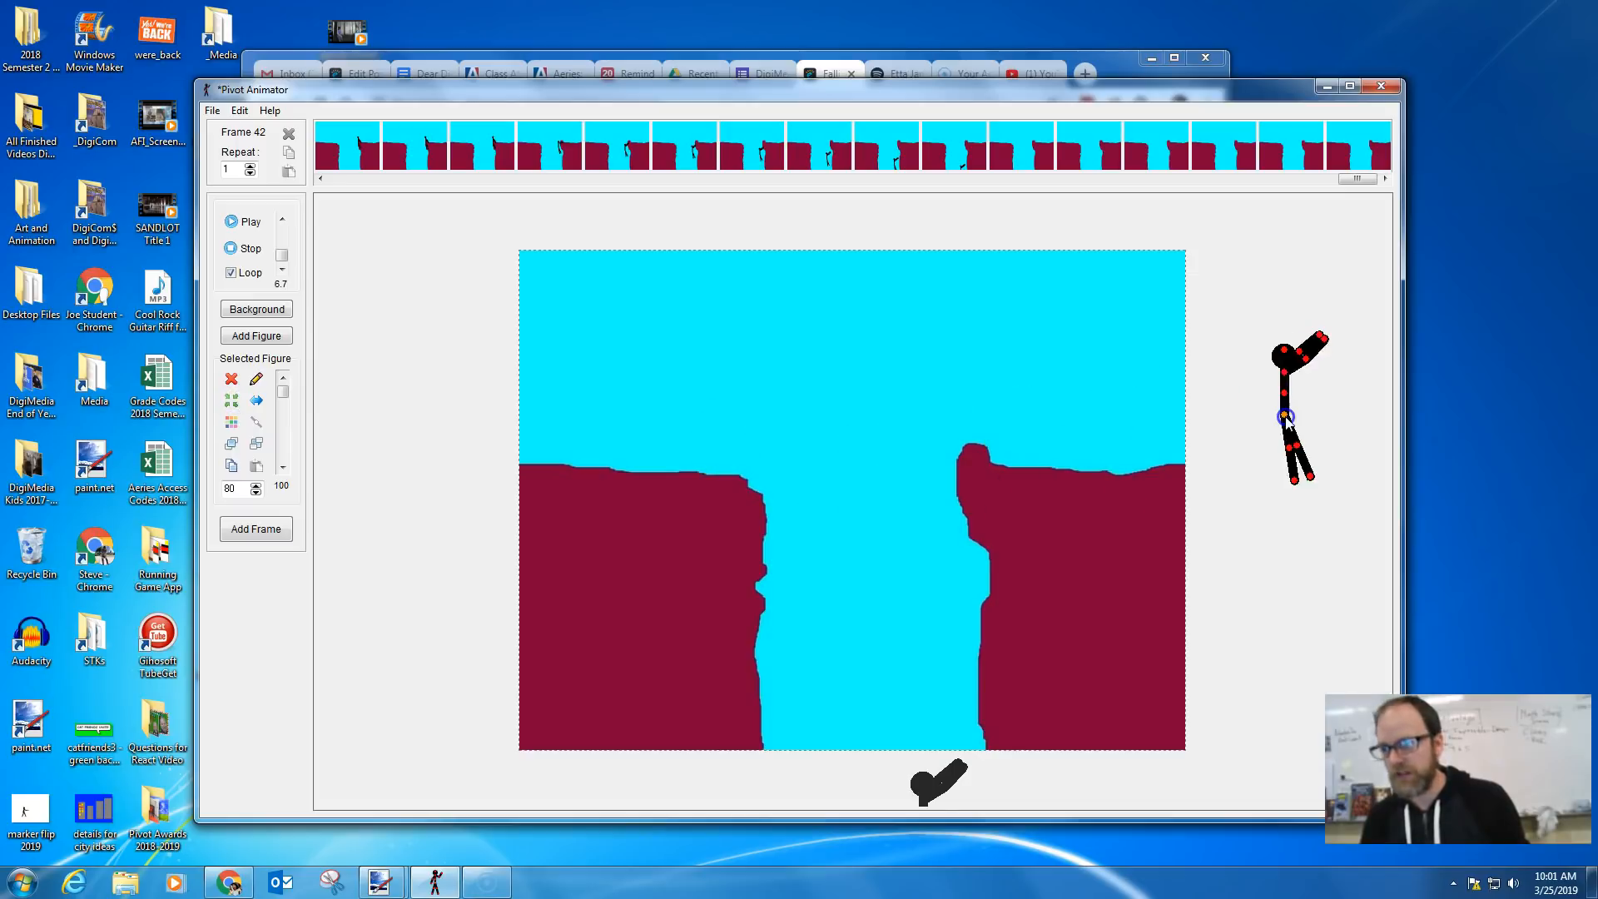
pyautogui.click(213, 110)
pyautogui.click(283, 212)
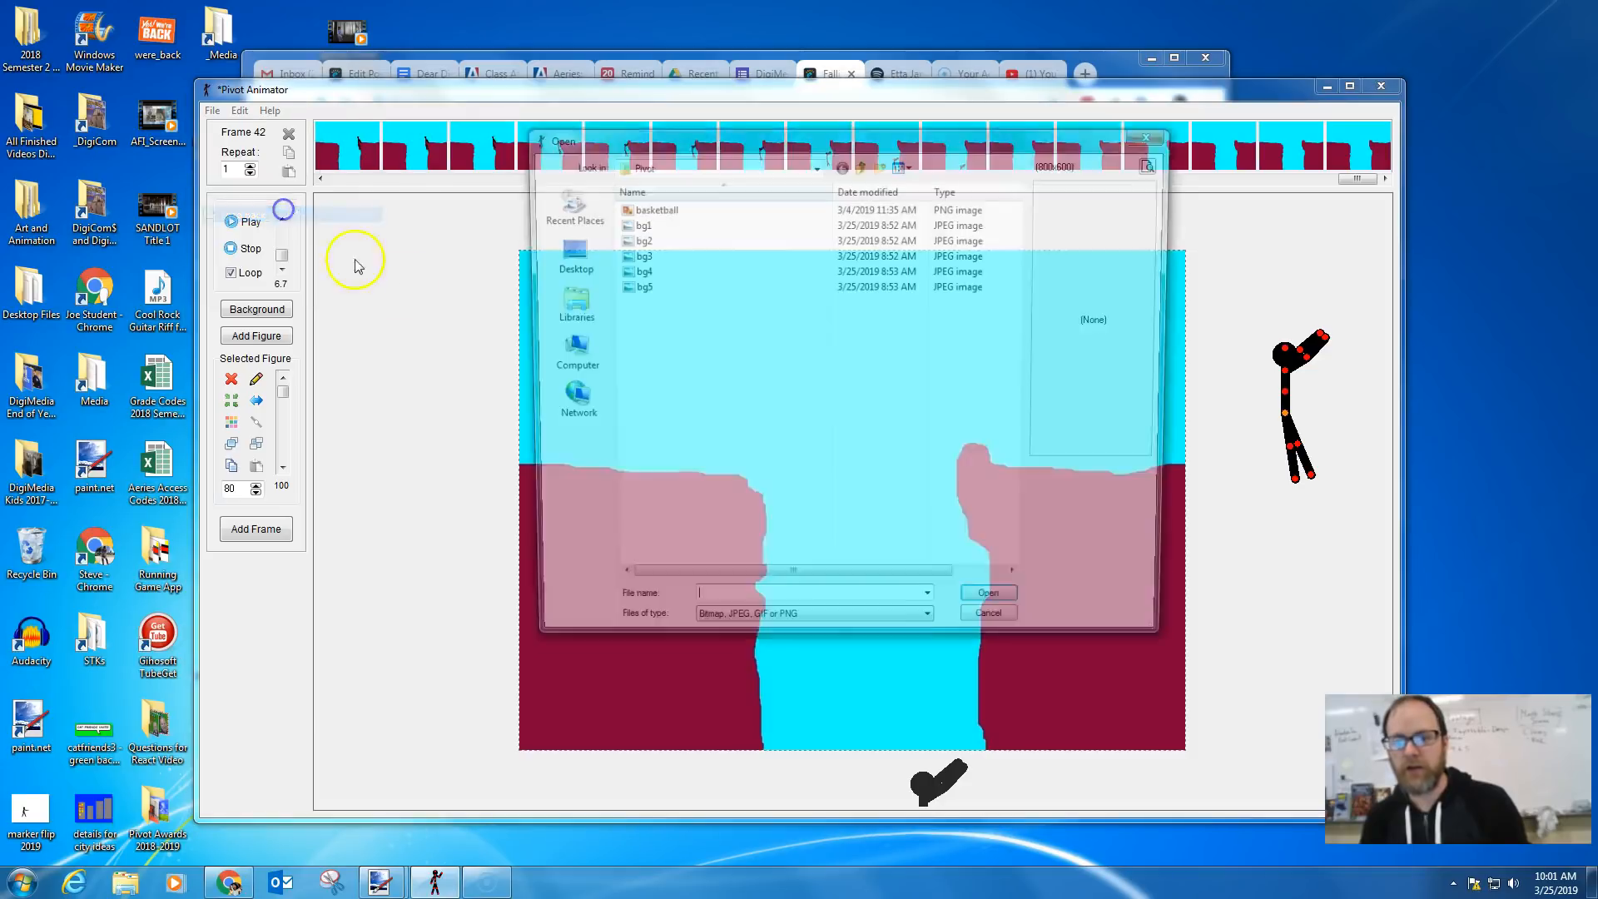
pyautogui.click(637, 239)
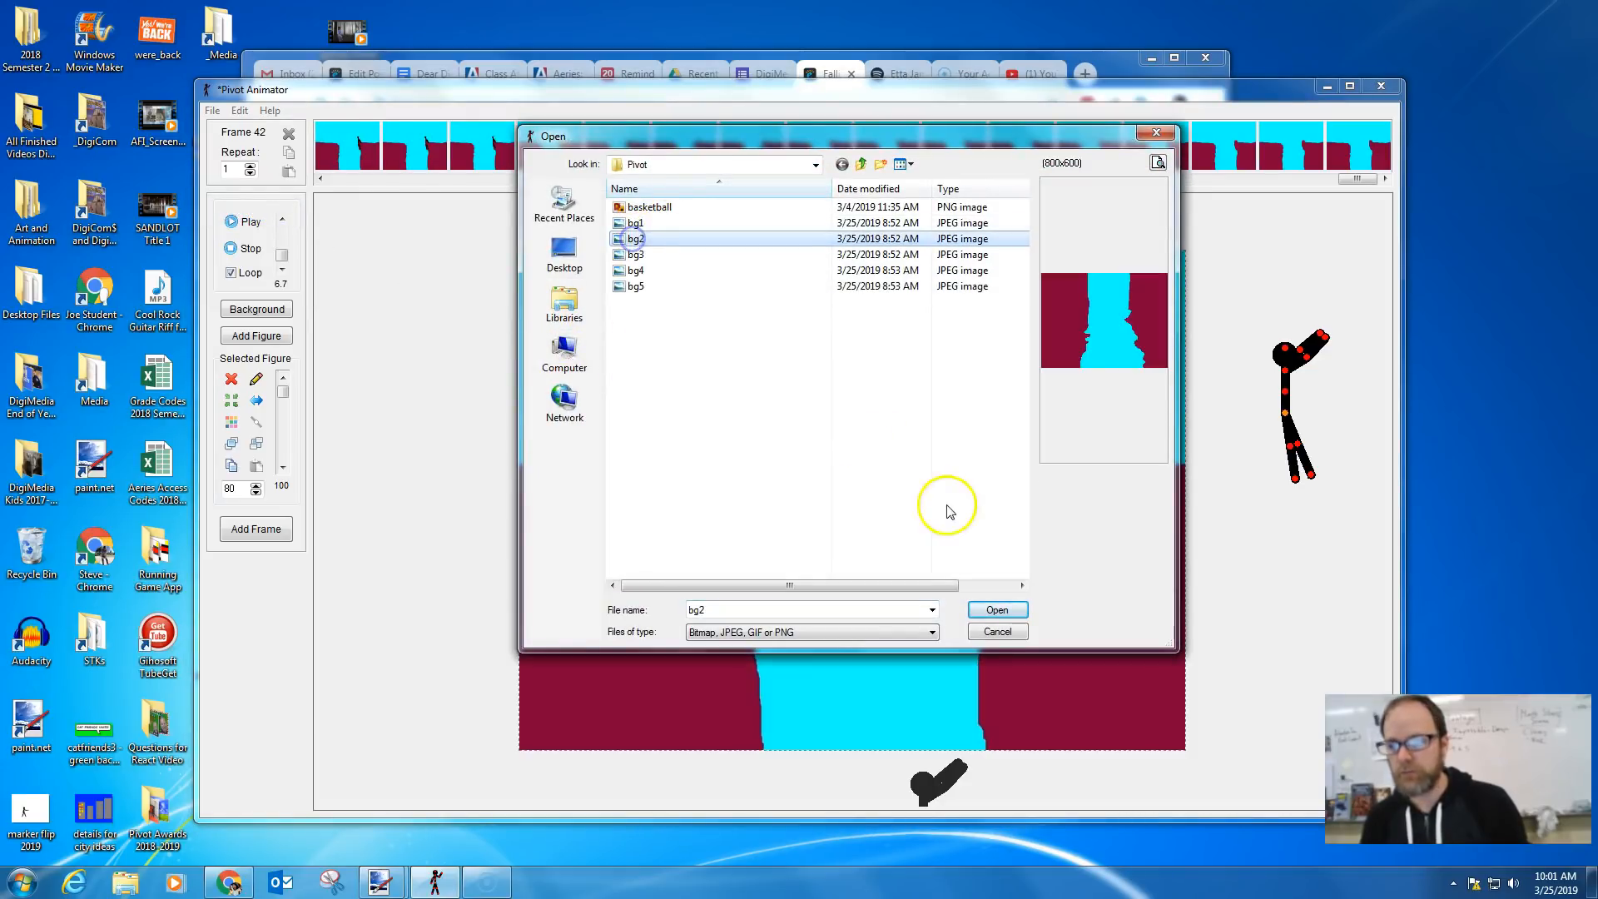
pyautogui.click(996, 610)
# Step: Raise the figure in its off-stage spot and add five frames showing only the bg2 background
pyautogui.moveTo(1290, 421); pyautogui.dragTo(1289, 331)
pyautogui.press('space')
pyautogui.press('space')
pyautogui.press('space')
pyautogui.press('space')
pyautogui.press('space')
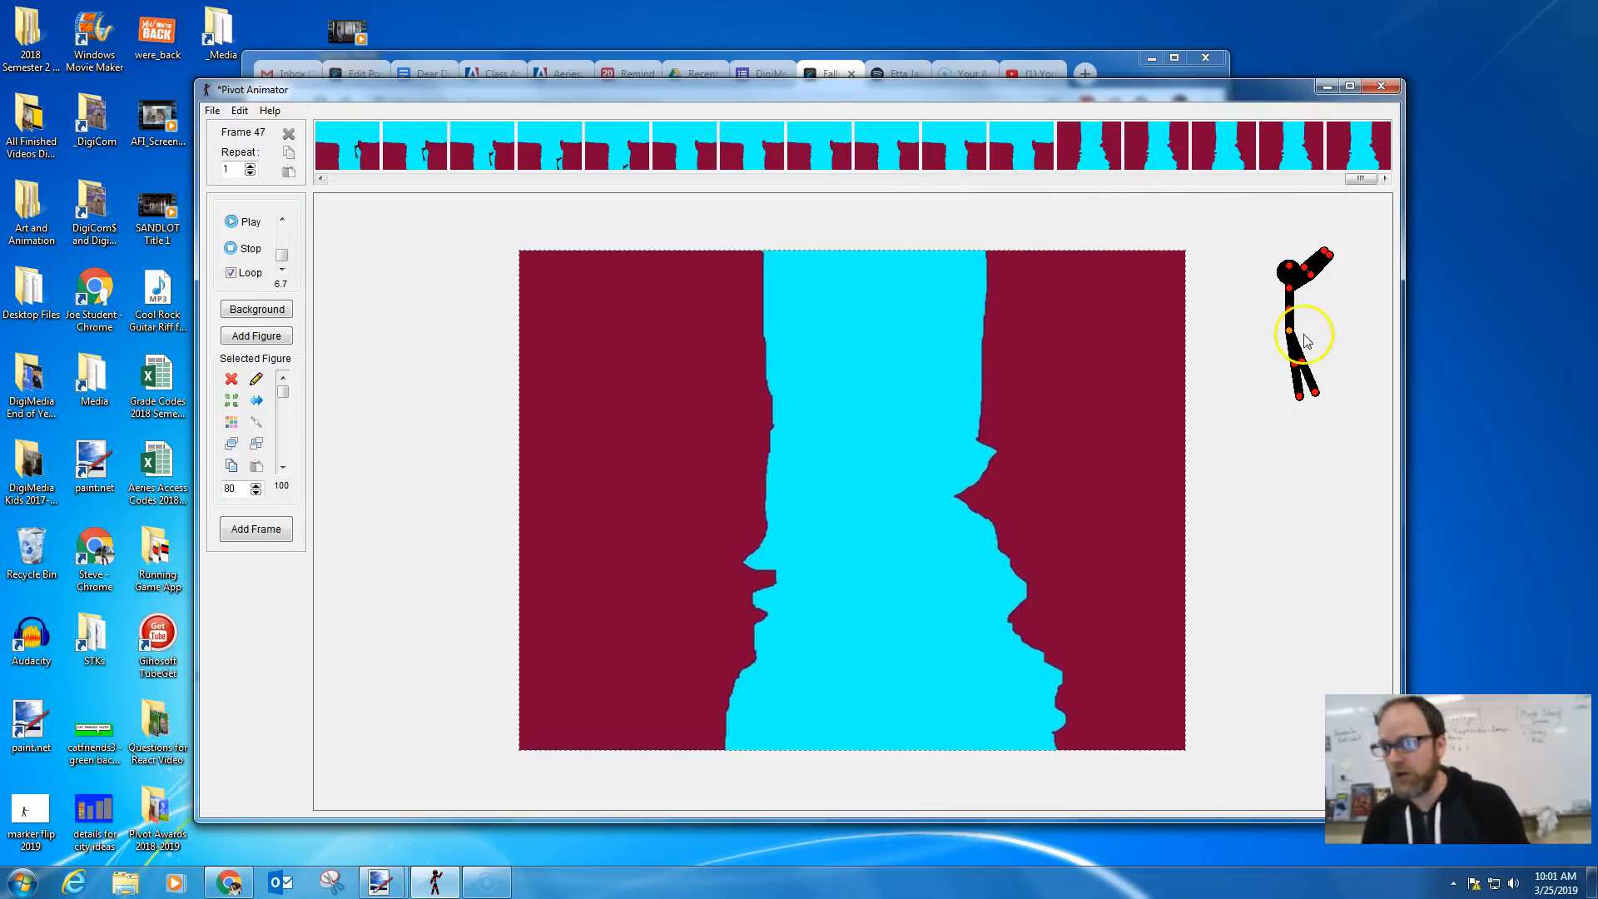
# Step: Animate the figure falling through the bg2 canyon from top to bottom, then park it off stage and add empty frames
pyautogui.moveTo(1289, 330); pyautogui.dragTo(1277, 620)
pyautogui.press('space')
pyautogui.press('space')
pyautogui.press('space')
pyautogui.press('space')
pyautogui.press('space')
pyautogui.press('space')
pyautogui.press('space')
pyautogui.press('space')
pyautogui.press('space')
pyautogui.press('space')
pyautogui.press('space')
pyautogui.press('space')
pyautogui.press('space')
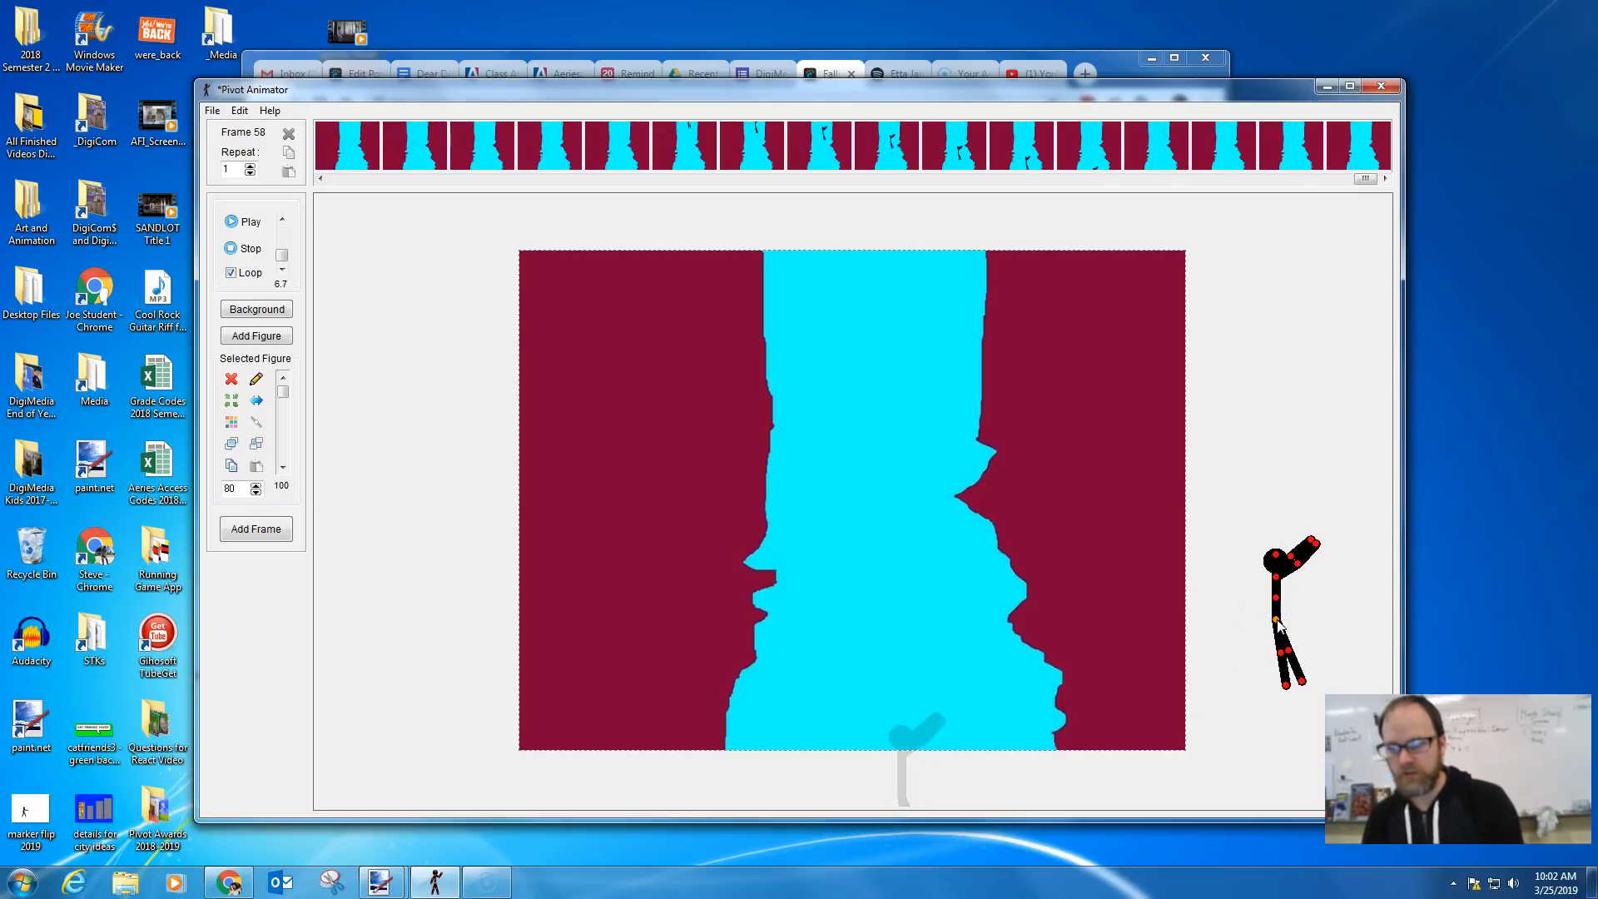
# Step: Play back the animation, raise the playback speed to 9.9, and stop it
pyautogui.click(244, 226)
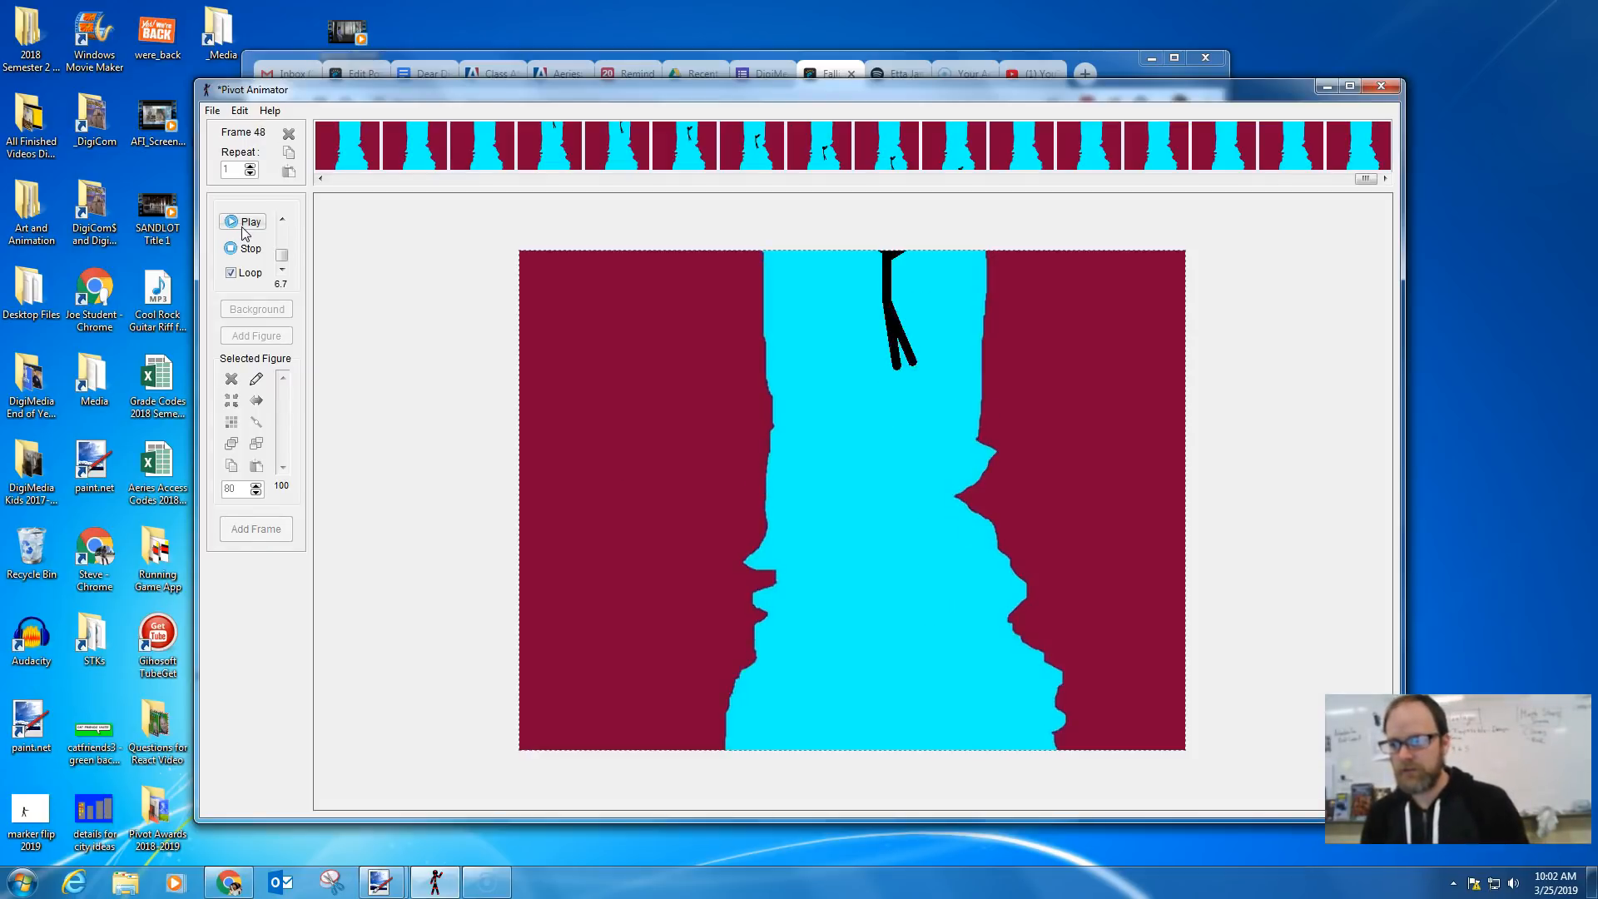
pyautogui.click(252, 258)
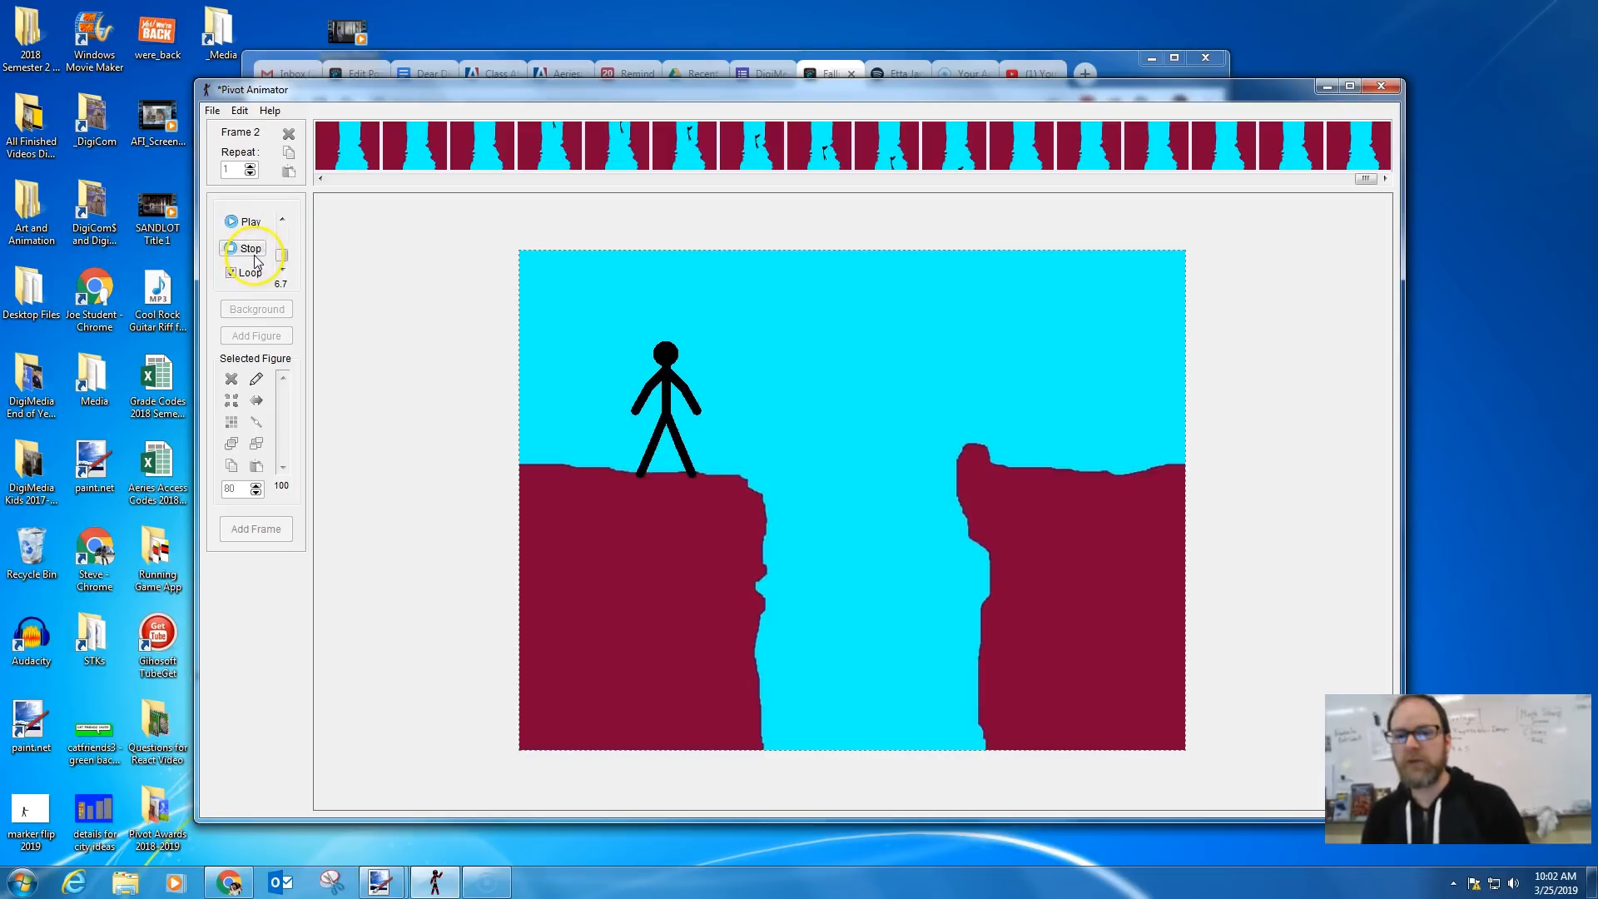
pyautogui.moveTo(285, 256); pyautogui.dragTo(287, 244)
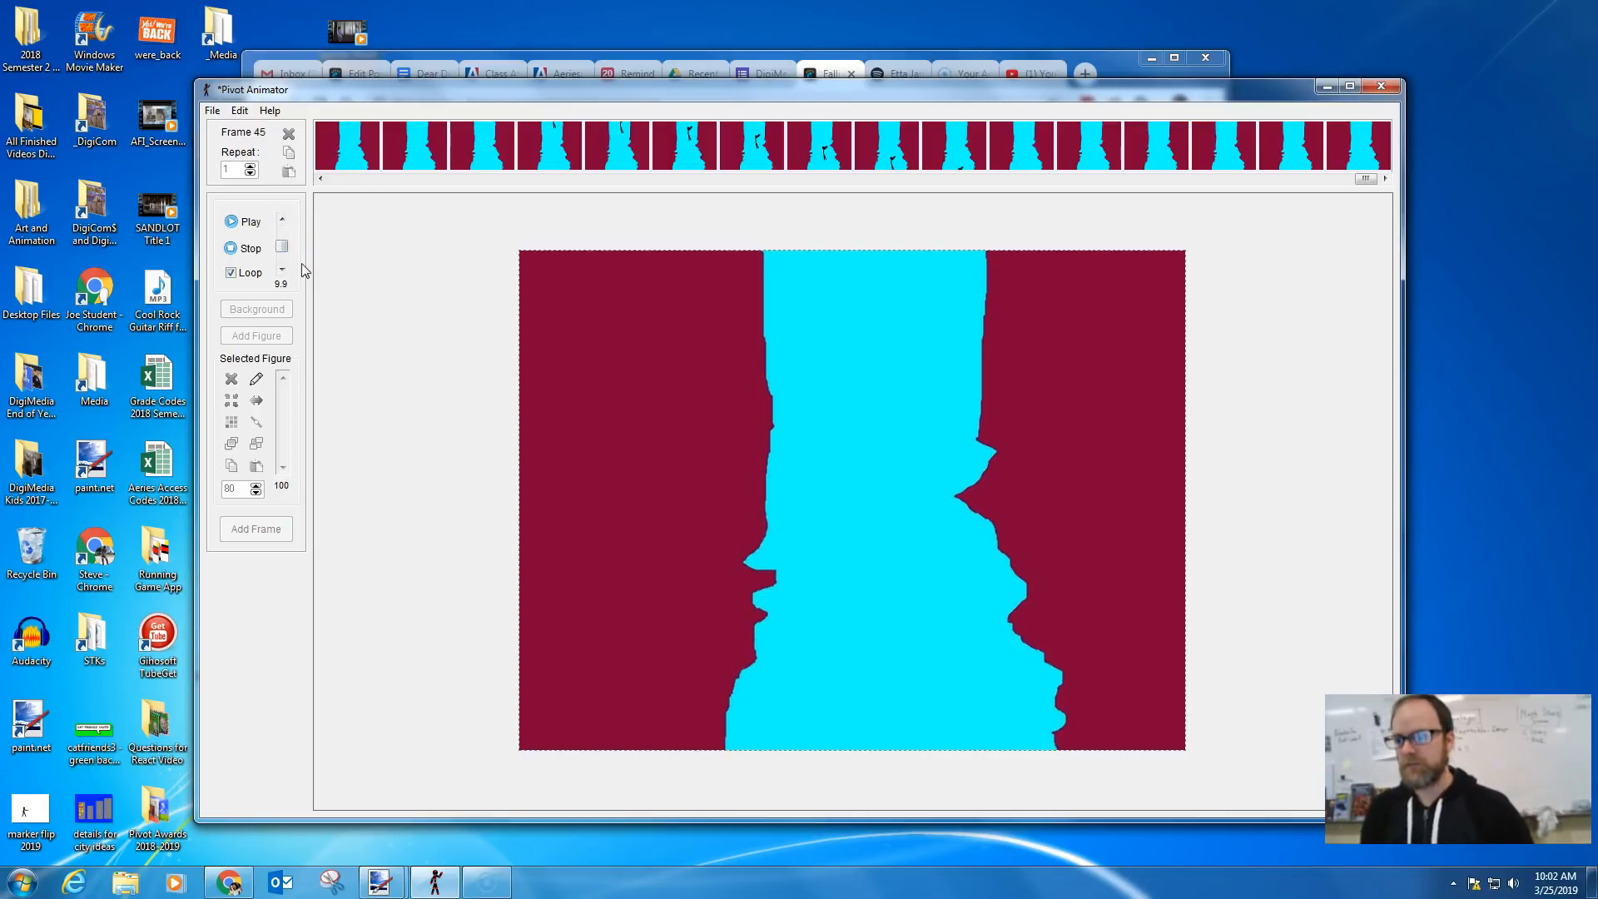
pyautogui.click(250, 248)
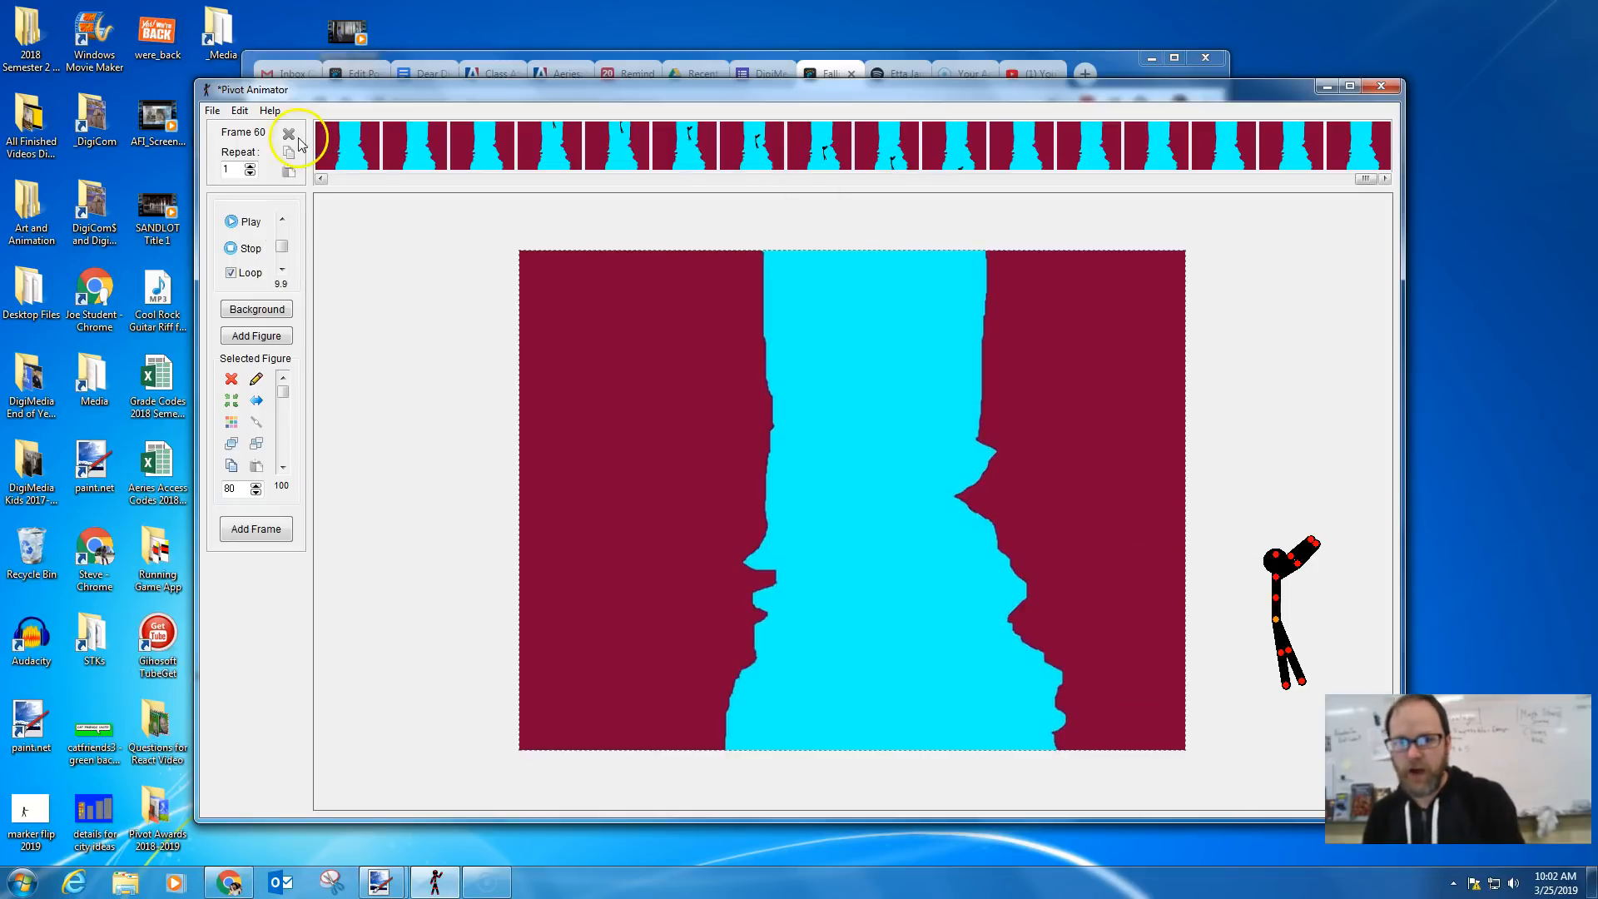
# Step: Load bg3 as the background for the next frames
pyautogui.click(233, 111)
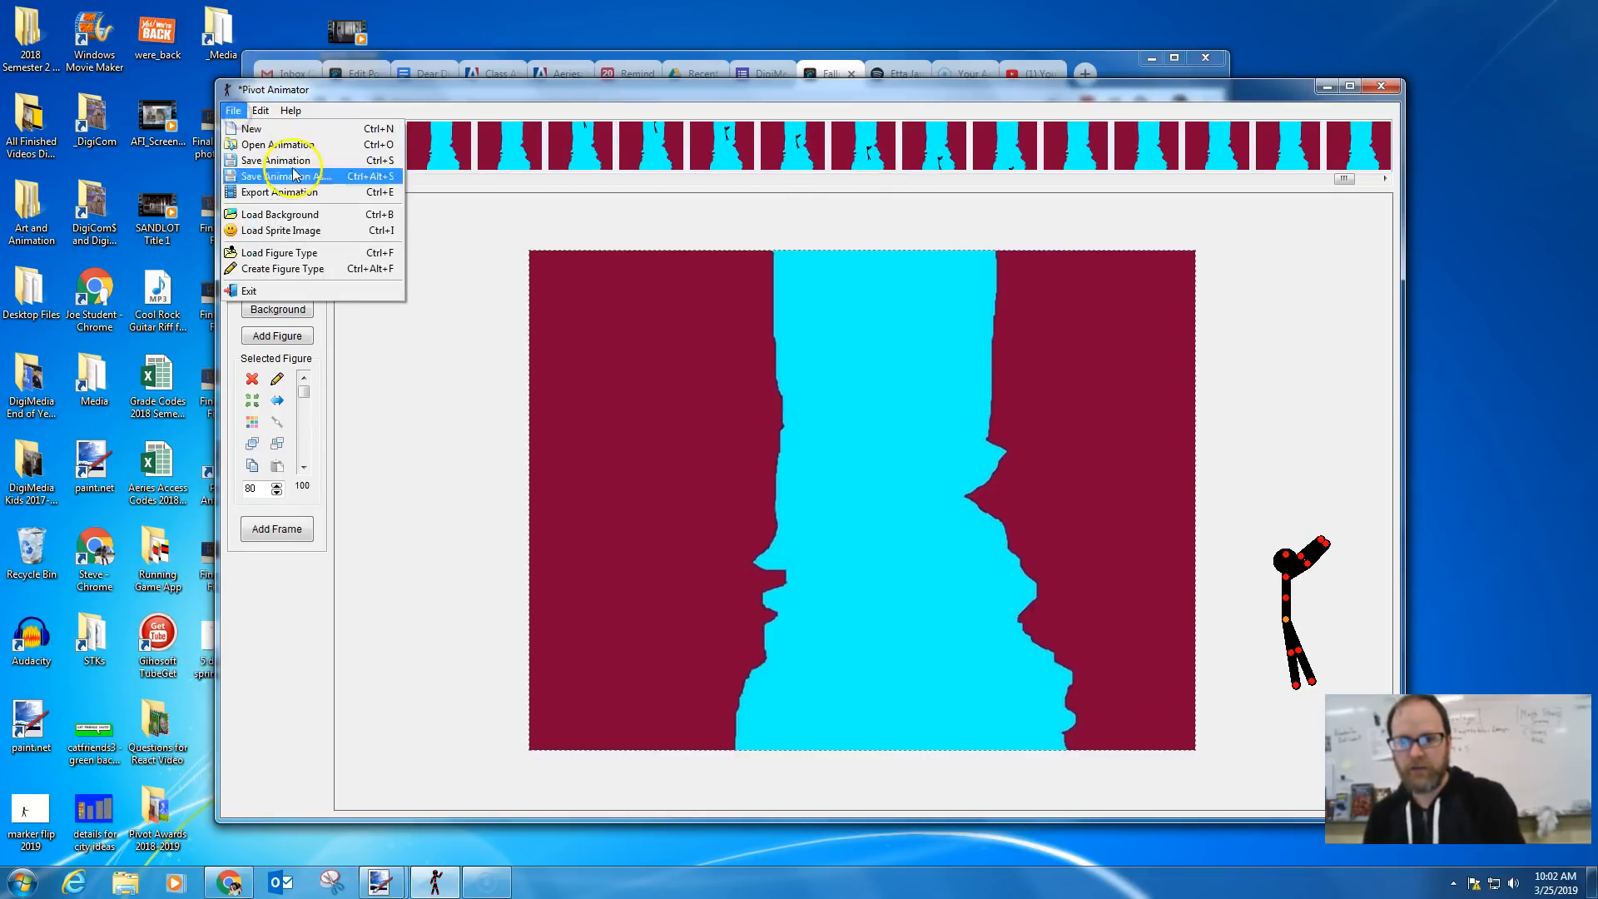
pyautogui.click(305, 217)
pyautogui.click(635, 254)
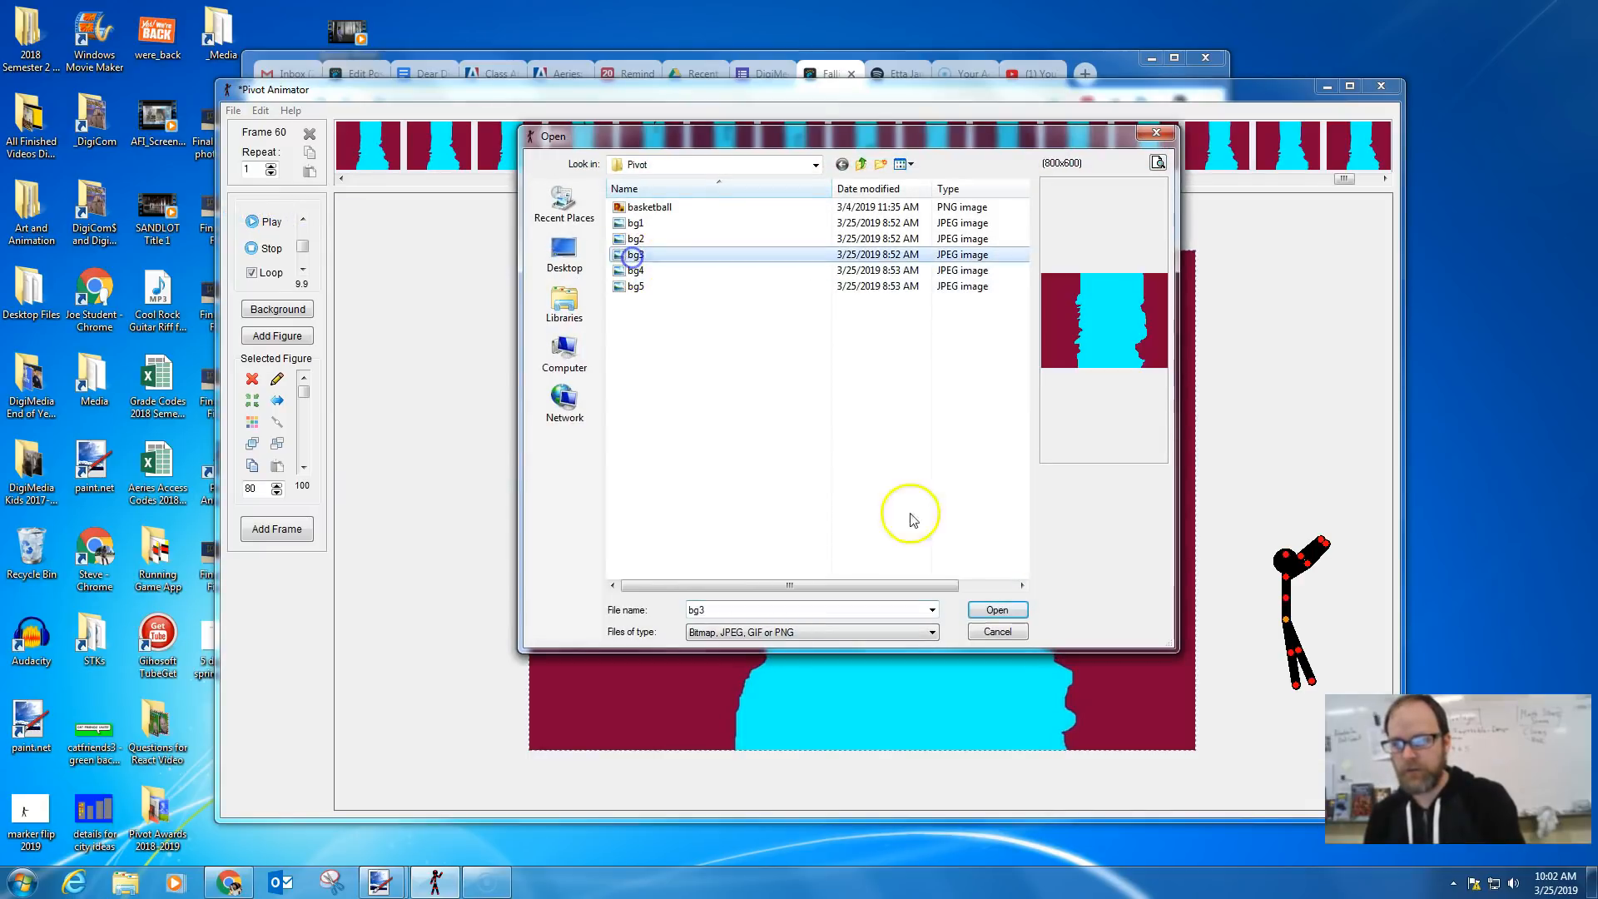
pyautogui.click(996, 610)
# Step: Animate the figure falling through the bg3 canyon and out below the stage, then park it off stage and add empty frames
pyautogui.moveTo(1285, 620)
pyautogui.mouseDown()
pyautogui.moveTo(899, 237)
pyautogui.moveTo(940, 433)
pyautogui.moveTo(941, 847)
pyautogui.moveTo(1221, 701)
pyautogui.moveTo(1298, 596)
pyautogui.mouseUp()
pyautogui.press('Return')
pyautogui.press('Return')
pyautogui.press('Return')
pyautogui.press('Return')
pyautogui.press('Return')
pyautogui.press('Return')
pyautogui.press('Return')
pyautogui.press('Return')
pyautogui.press('Return')
pyautogui.press('Return')
pyautogui.press('Return')
pyautogui.press('Return')
pyautogui.press('Return')
# Step: Load bg4 as the background for the next frames
pyautogui.click(233, 110)
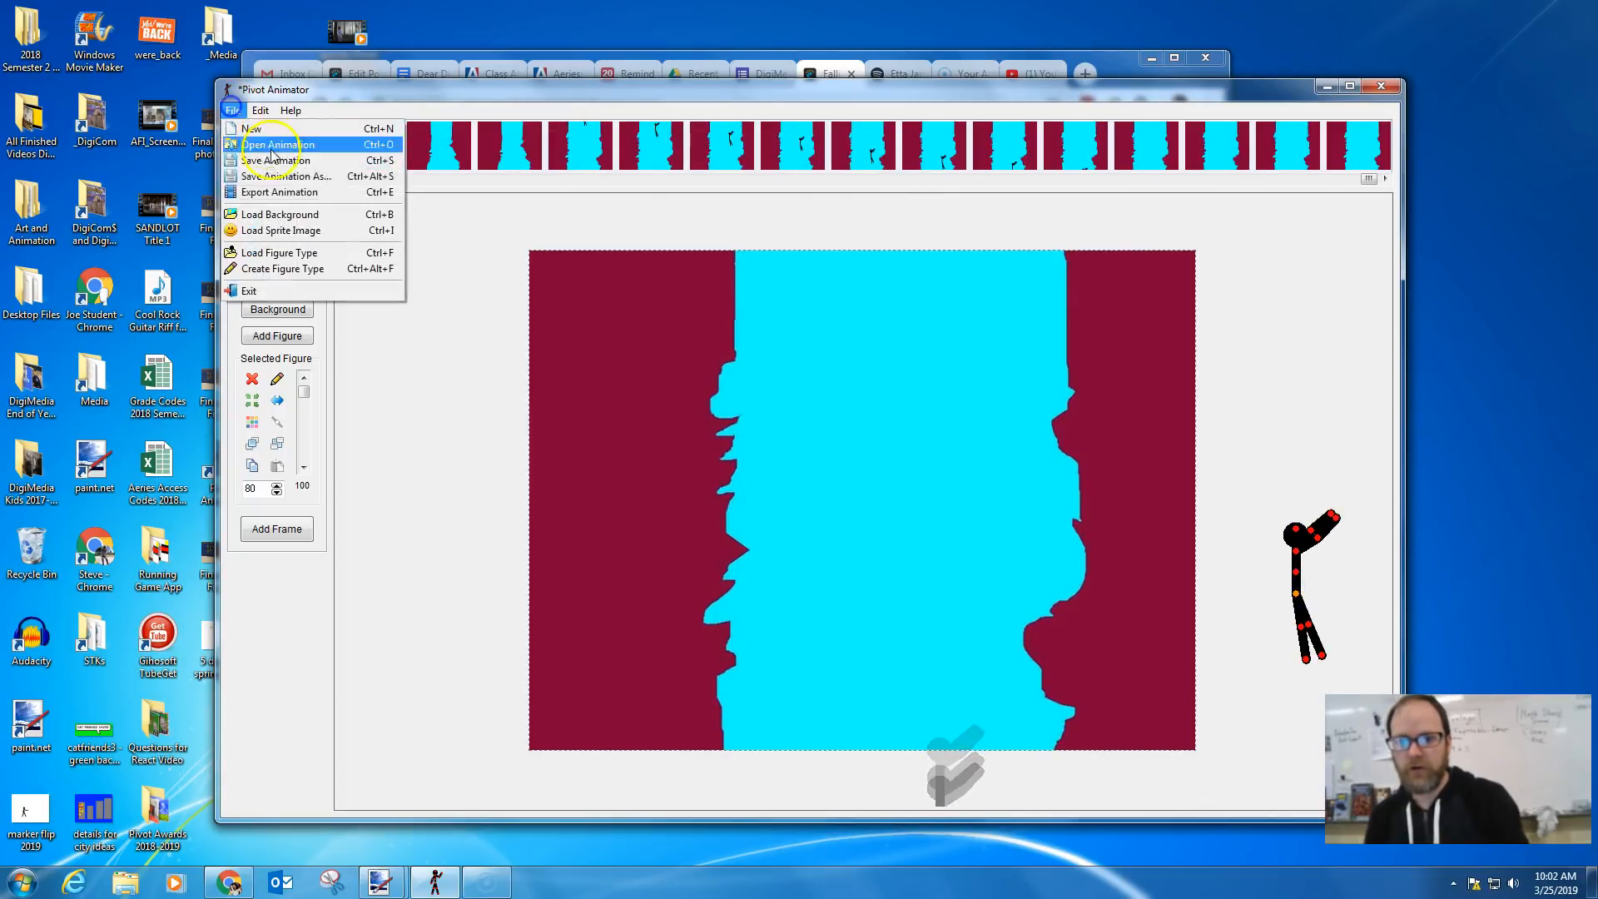
pyautogui.click(296, 215)
pyautogui.click(637, 271)
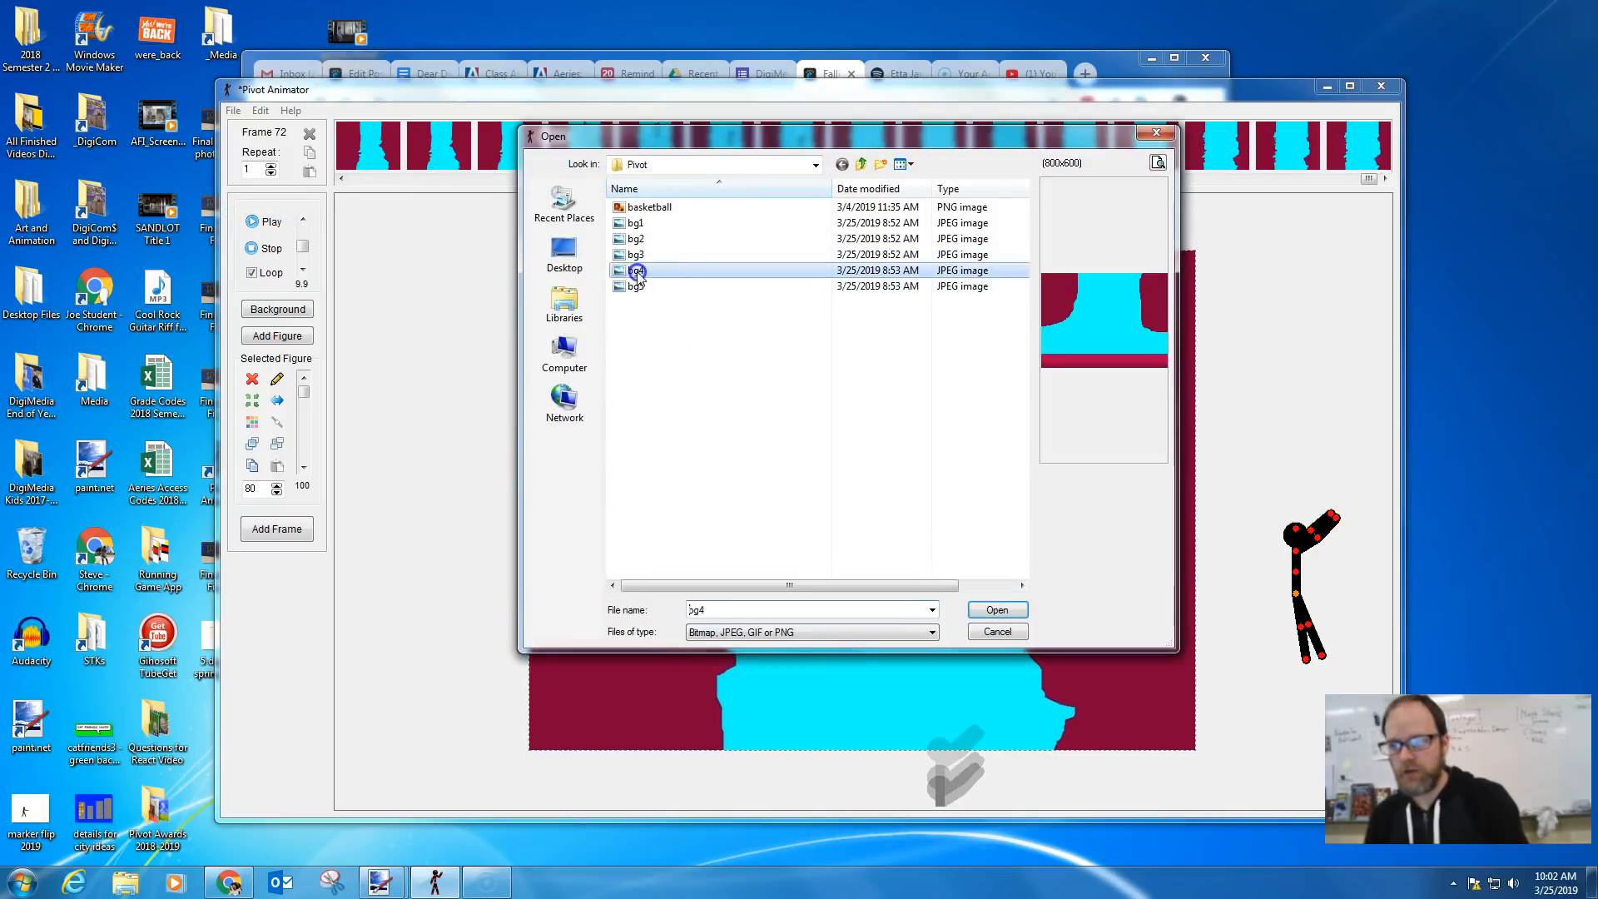
pyautogui.click(1001, 610)
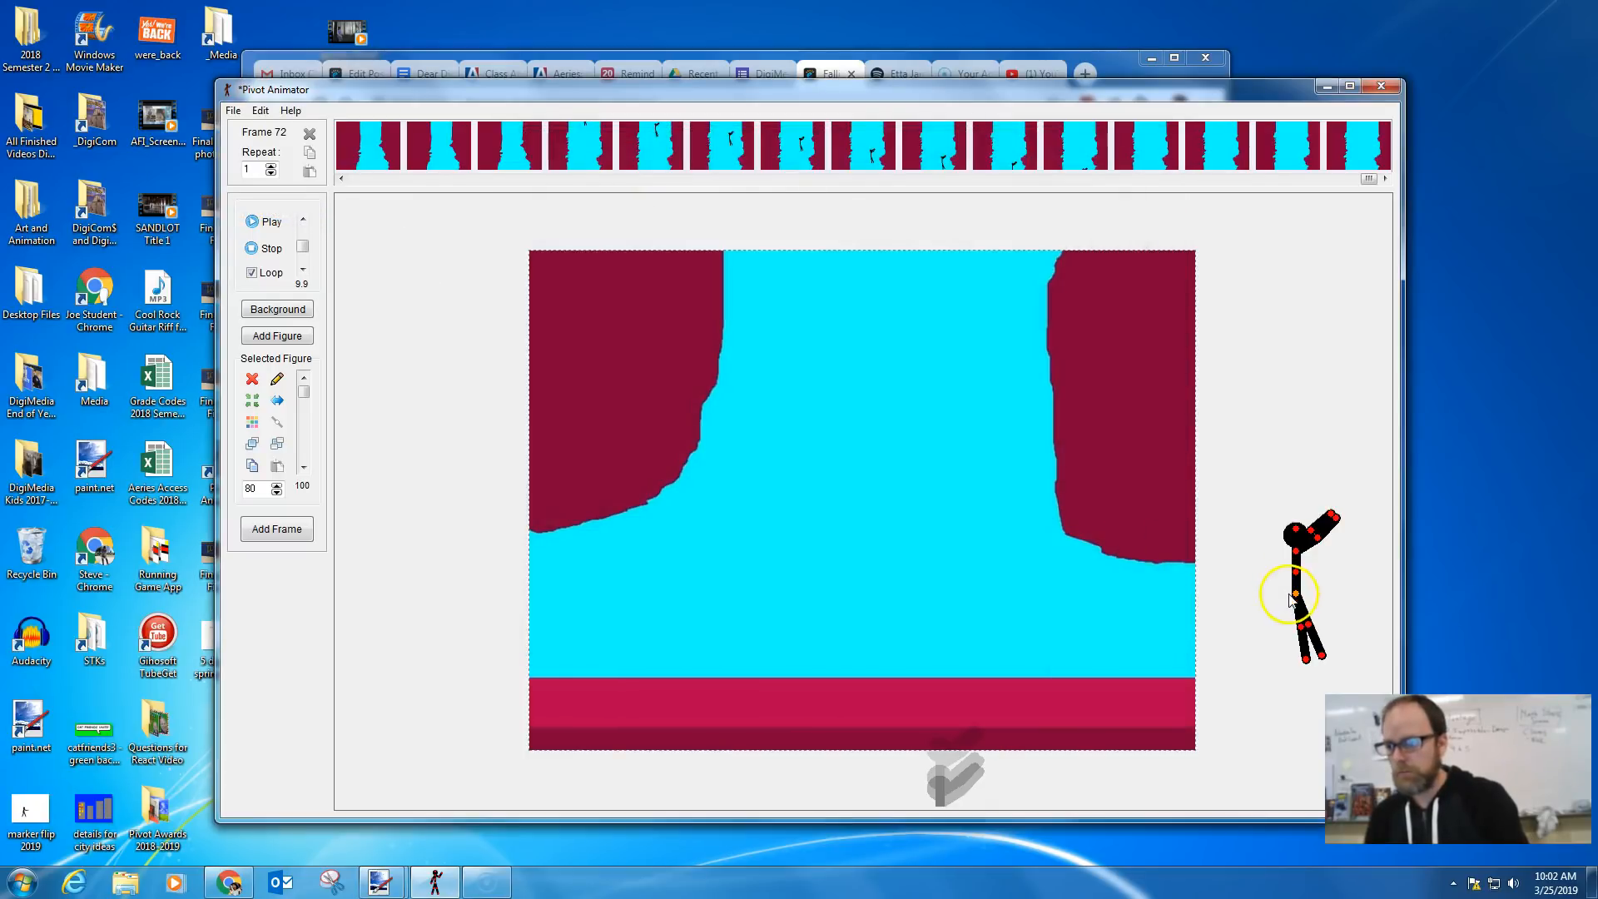
# Step: Add empty frames with the figure off stage, and animate it dropping in from above the bg4 cave and landing on the ground
pyautogui.press('space')
pyautogui.press('space')
pyautogui.press('space')
pyautogui.moveTo(1296, 594); pyautogui.dragTo(953, 229)
pyautogui.press('space')
pyautogui.press('space')
pyautogui.press('space')
pyautogui.moveTo(902, 177); pyautogui.dragTo(931, 635)
pyautogui.press('space')
pyautogui.press('space')
pyautogui.press('space')
pyautogui.press('space')
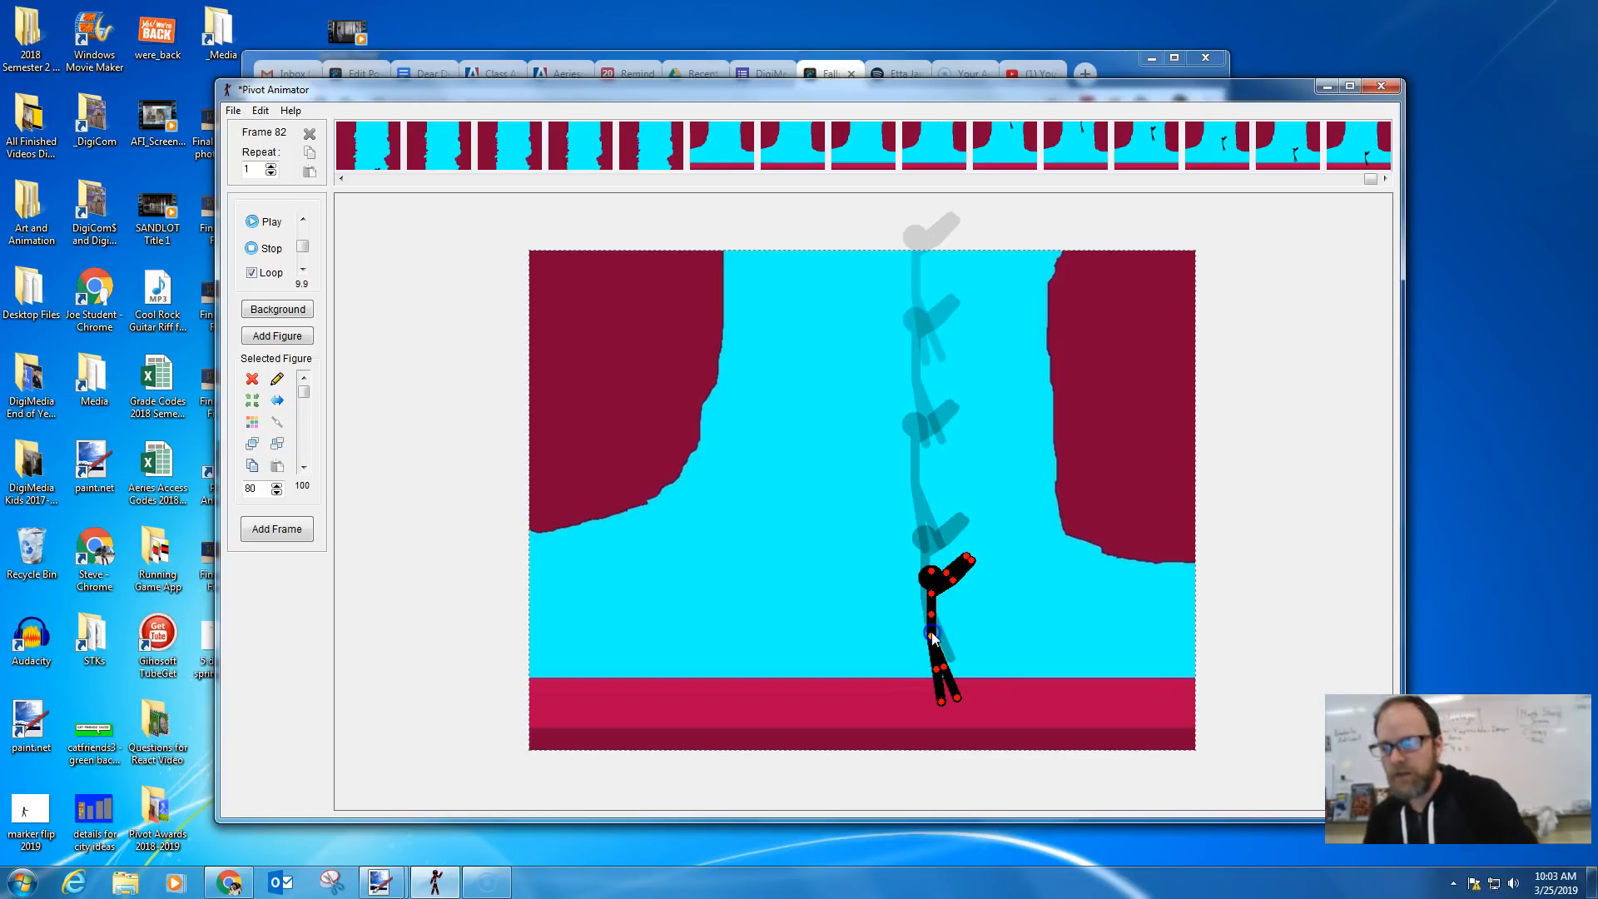
# Step: Hold the landed figure on the ground for several frames and animate it moving across the floor and out past the stage's right edge
pyautogui.rightClick(978, 638)
pyautogui.rightClick(978, 639)
pyautogui.rightClick(938, 637)
pyautogui.moveTo(933, 636); pyautogui.dragTo(1264, 650)
pyautogui.press('space')
pyautogui.press('space')
pyautogui.press('space')
pyautogui.press('space')
pyautogui.press('space')
pyautogui.press('space')
pyautogui.press('space')
pyautogui.press('space')
pyautogui.press('space')
pyautogui.press('space')
pyautogui.press('space')
pyautogui.press('space')
pyautogui.press('space')
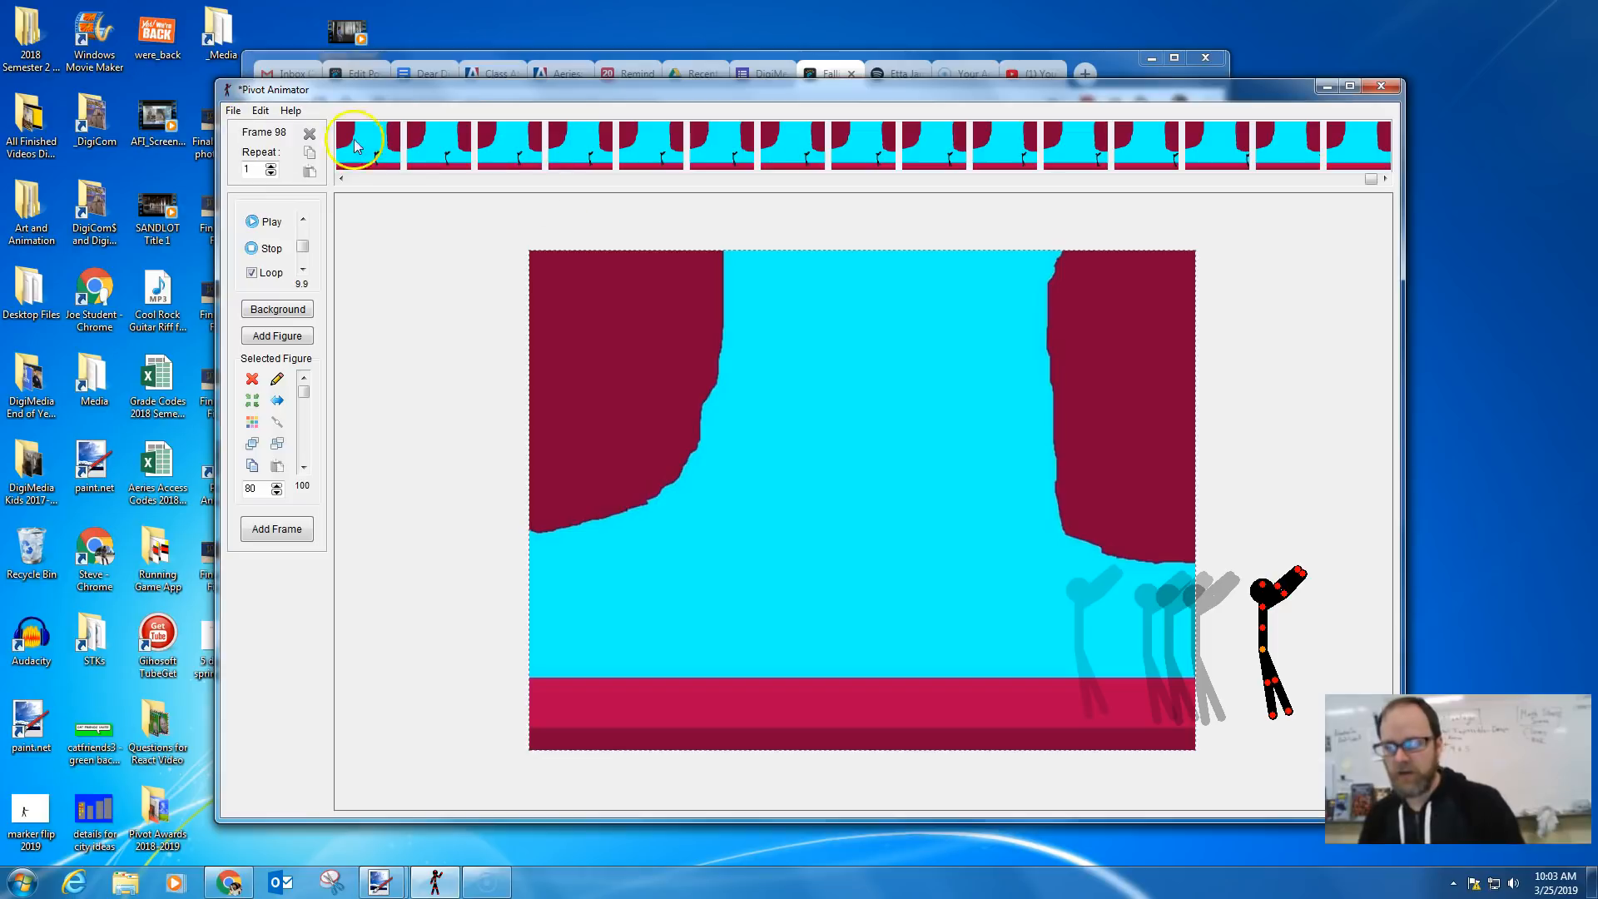
# Step: Place the figure off stage beyond the left edge and load bg5 as the next background
pyautogui.moveTo(1263, 650); pyautogui.dragTo(442, 640)
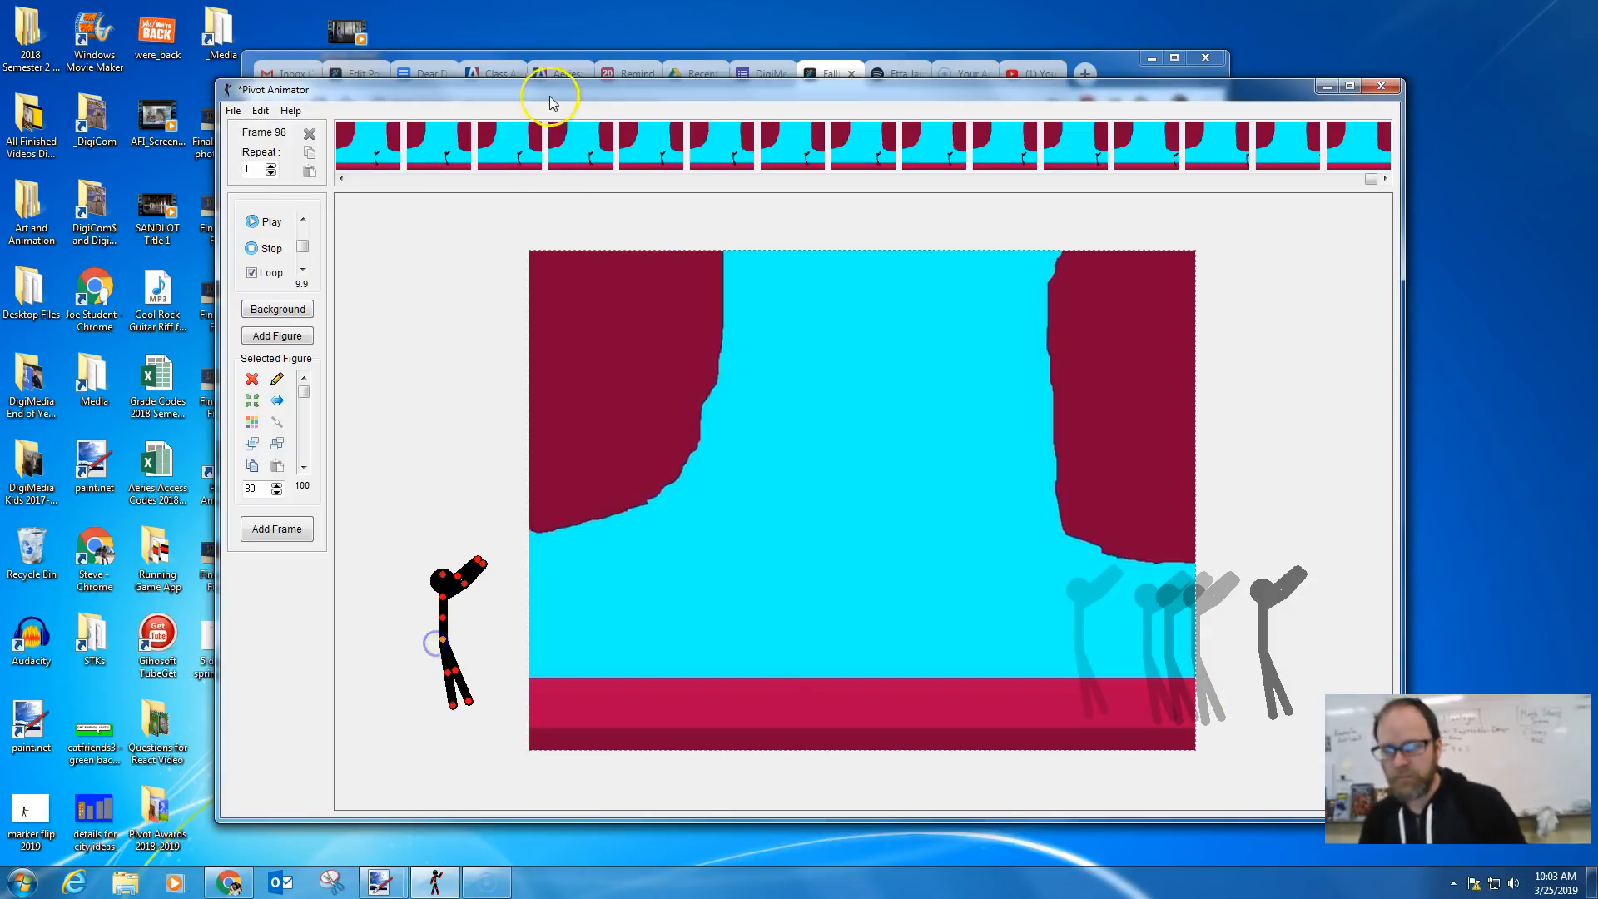
pyautogui.click(233, 110)
pyautogui.click(317, 214)
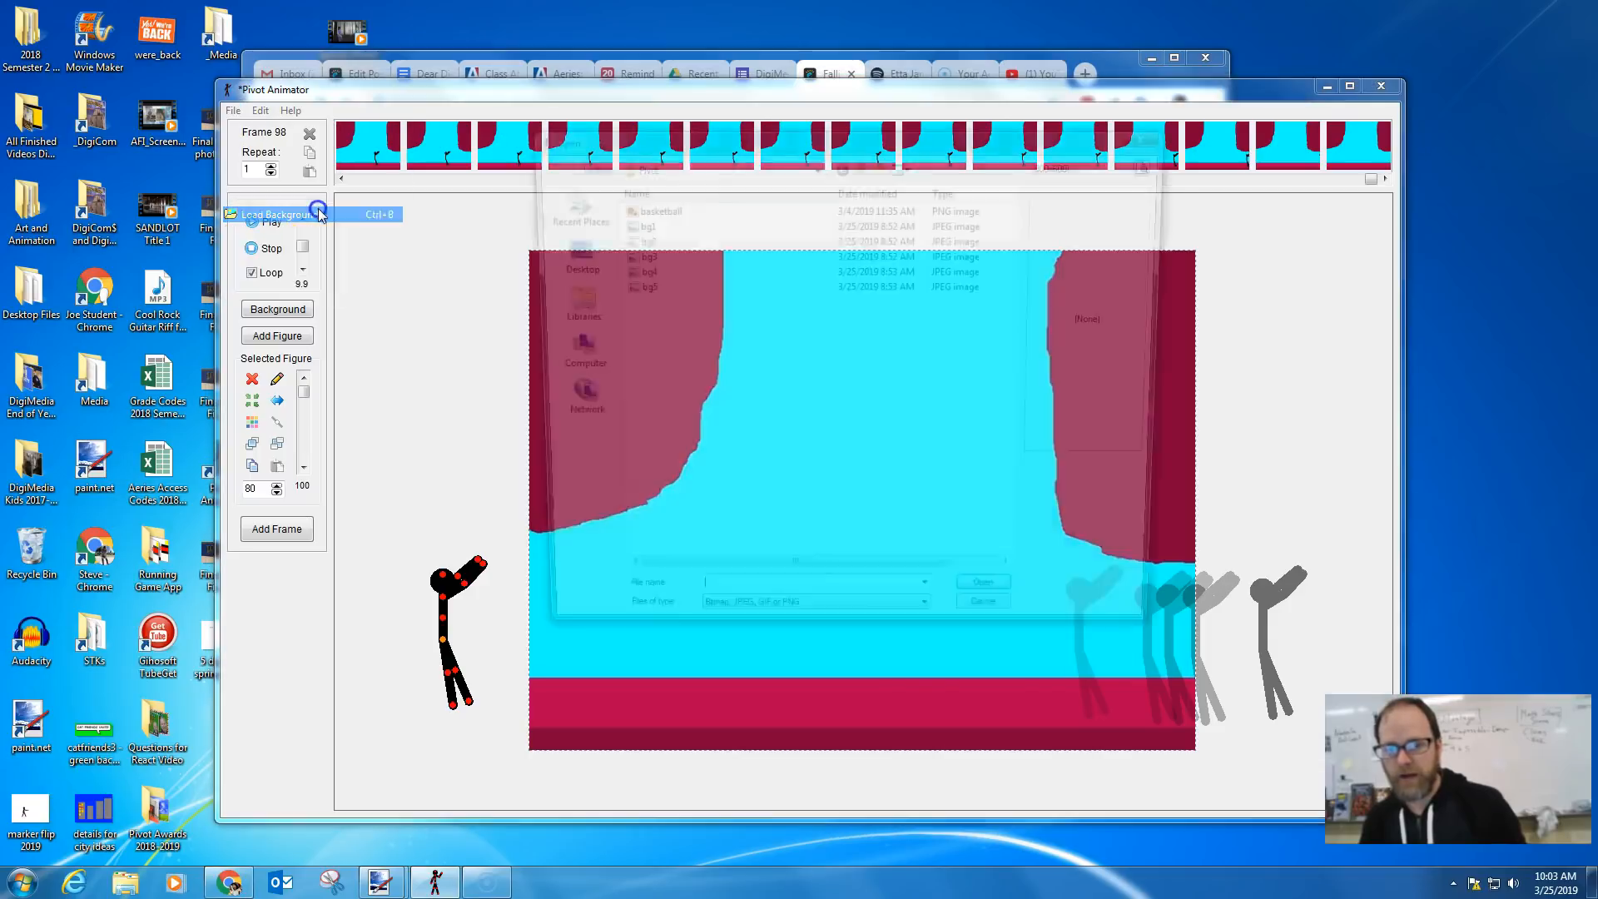
pyautogui.click(634, 287)
pyautogui.click(999, 608)
# Step: Animate the figure entering bg5 from the left edge, crossing the floor toward the far wall and stretching one arm out behind it
pyautogui.moveTo(442, 640); pyautogui.dragTo(885, 621)
pyautogui.press('space')
pyautogui.press('space')
pyautogui.press('space')
pyautogui.press('space')
pyautogui.press('space')
pyautogui.press('space')
pyautogui.press('space')
pyautogui.press('space')
pyautogui.press('space')
pyautogui.press('space')
pyautogui.press('space')
pyautogui.press('space')
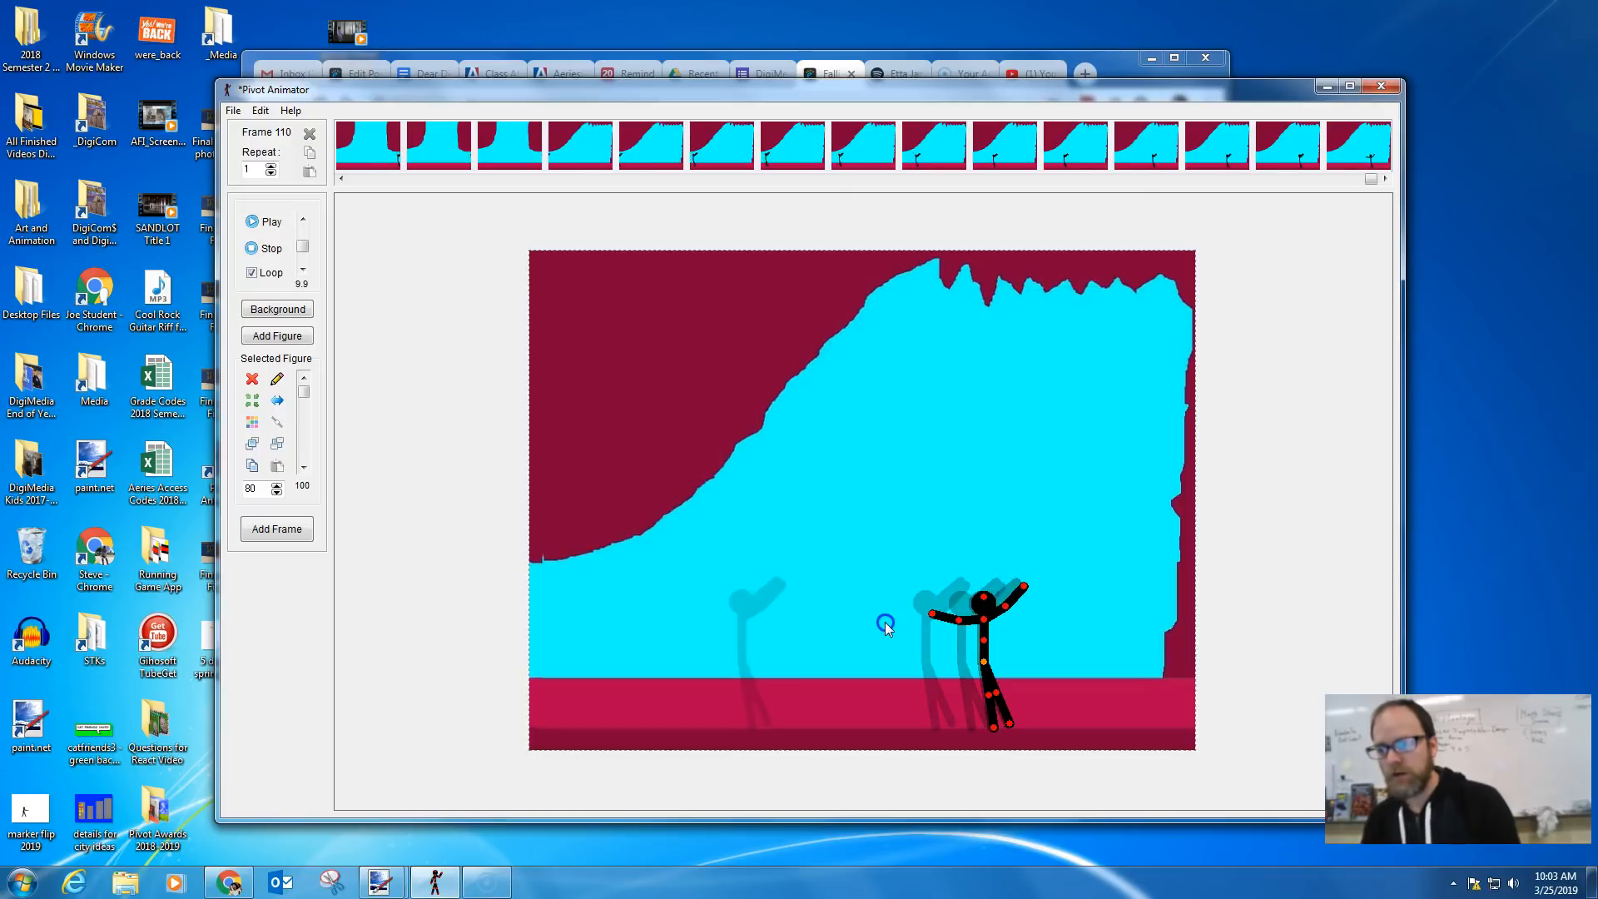
# Step: Add three more frames holding the figure in its open-armed pose on the bg5 floor
pyautogui.press('space')
pyautogui.press('space')
pyautogui.press('space')
pyautogui.click(968, 616)
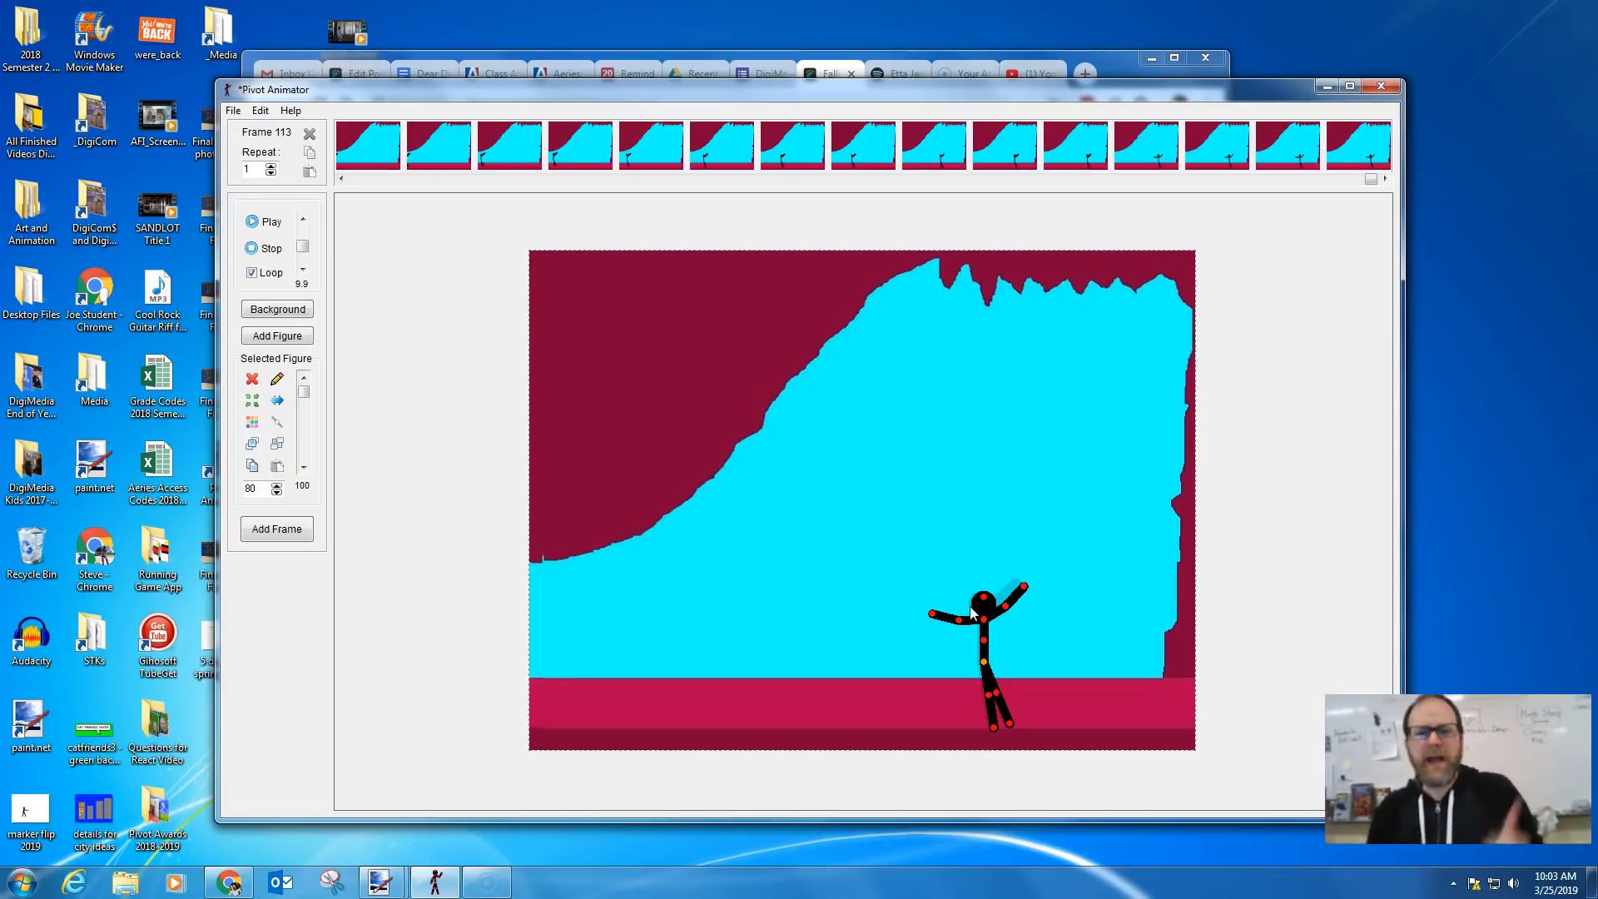
# Step: Play back the whole falling animation and stop it
pyautogui.click(268, 223)
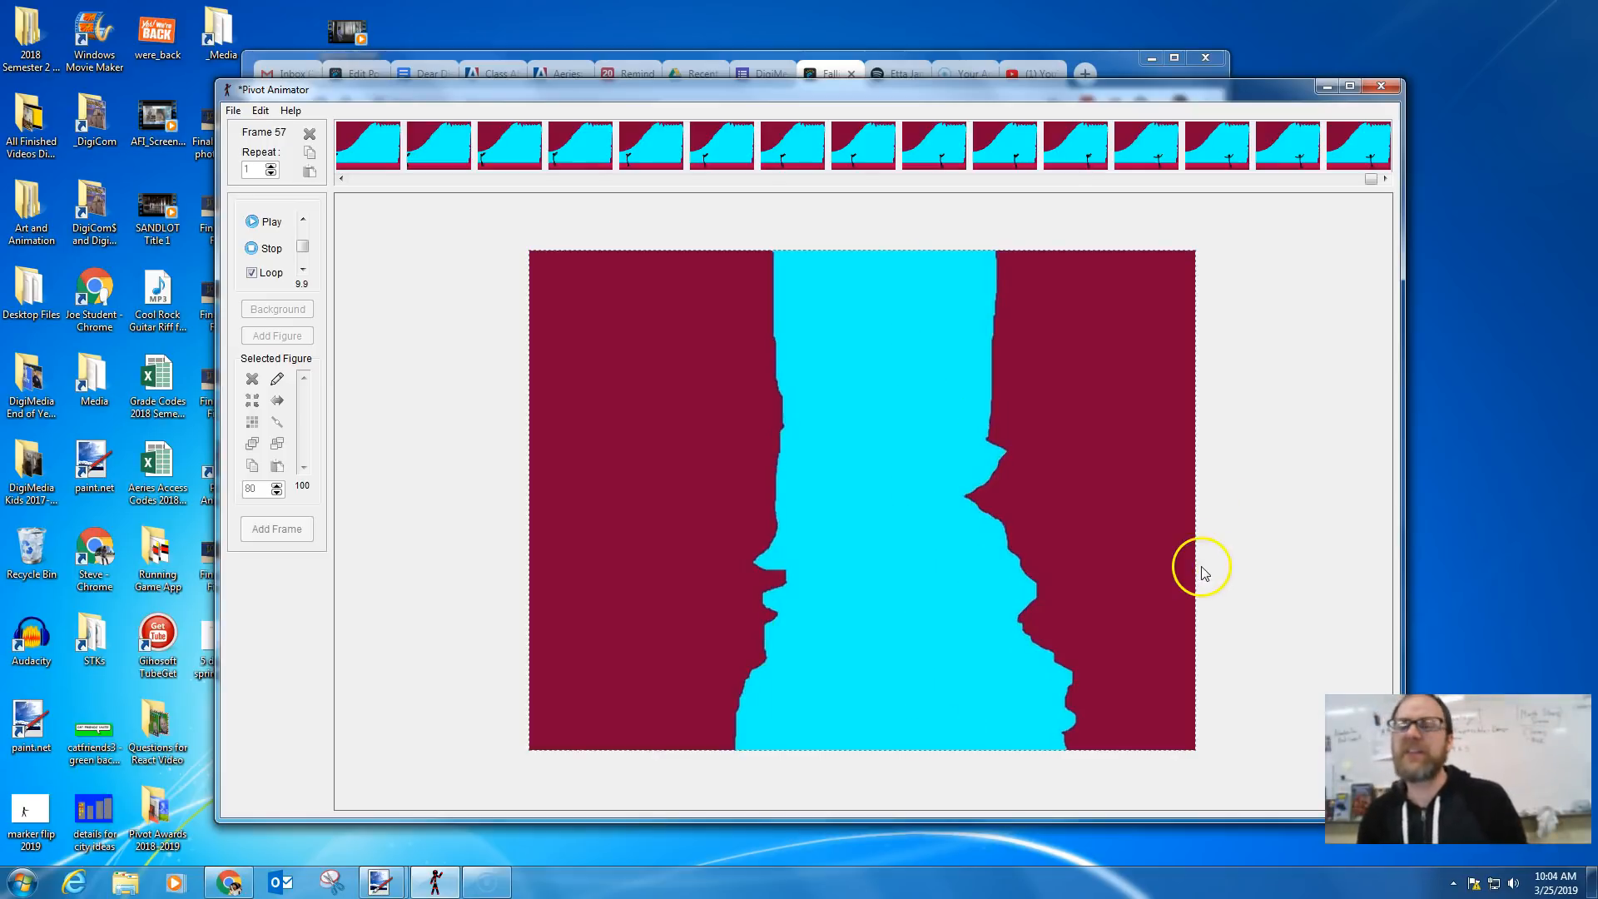
pyautogui.click(271, 248)
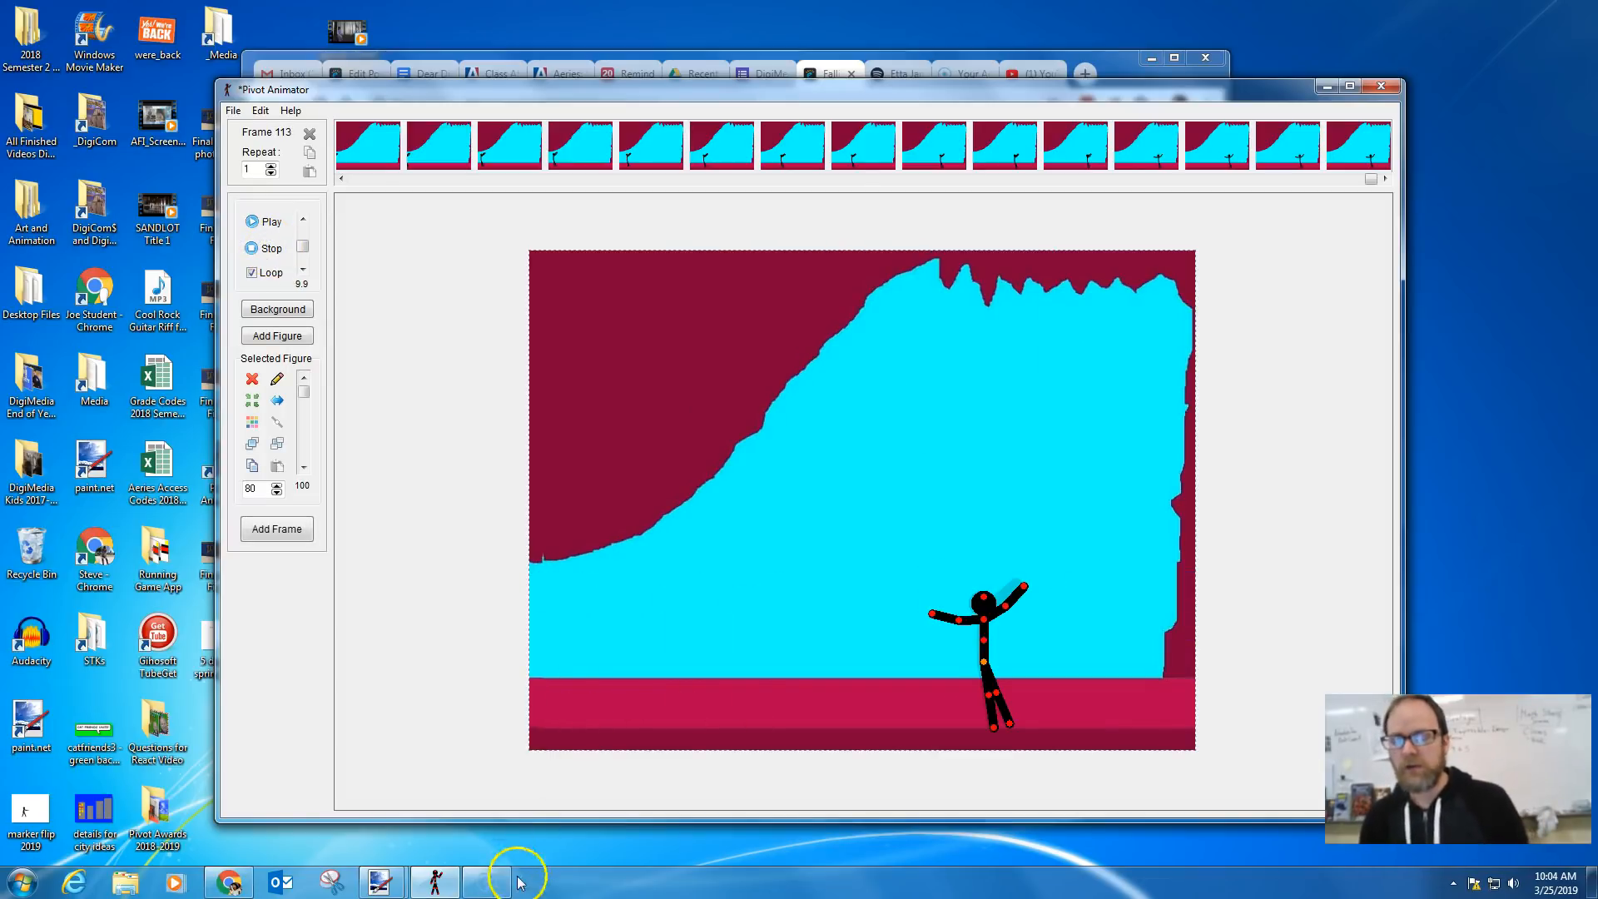
pyautogui.click(491, 884)
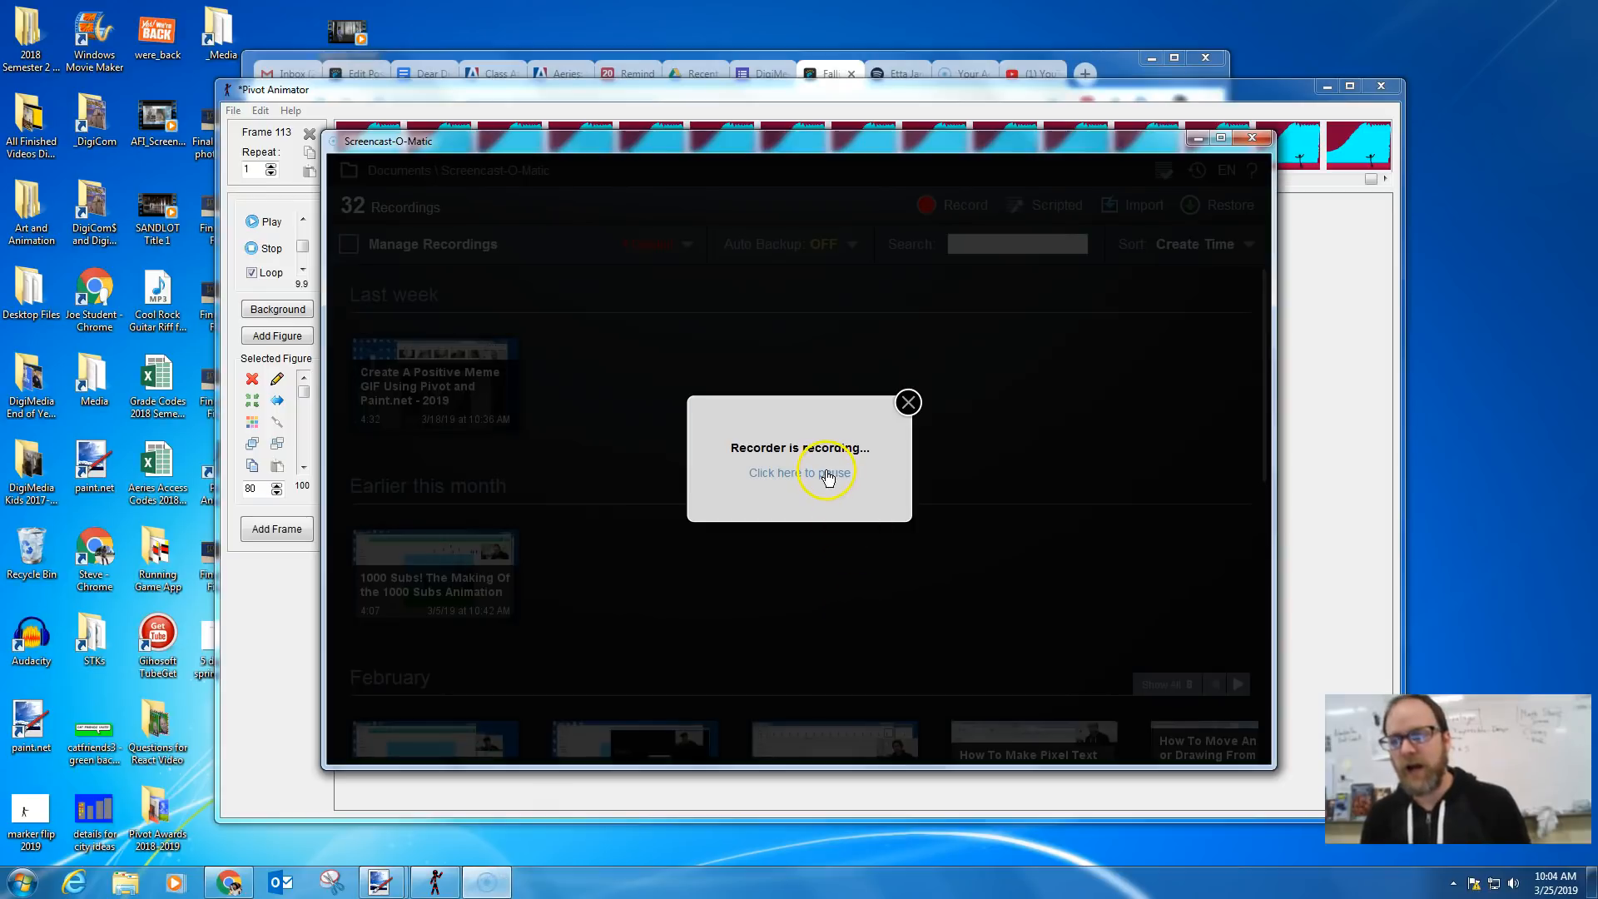